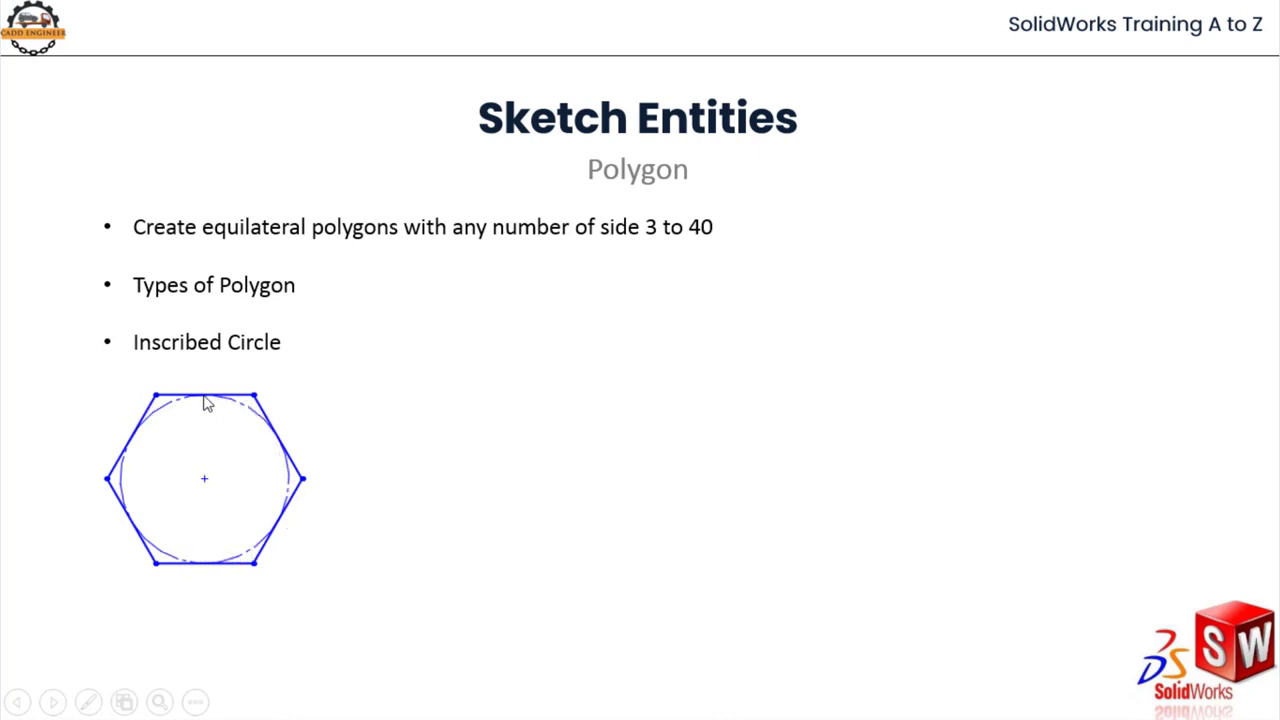
Reveal the Circumscribed Circle heading, its hexagon example and the 6-sided Polygon parameters image
{"action": "left_click", "coordinate": [562, 416]}
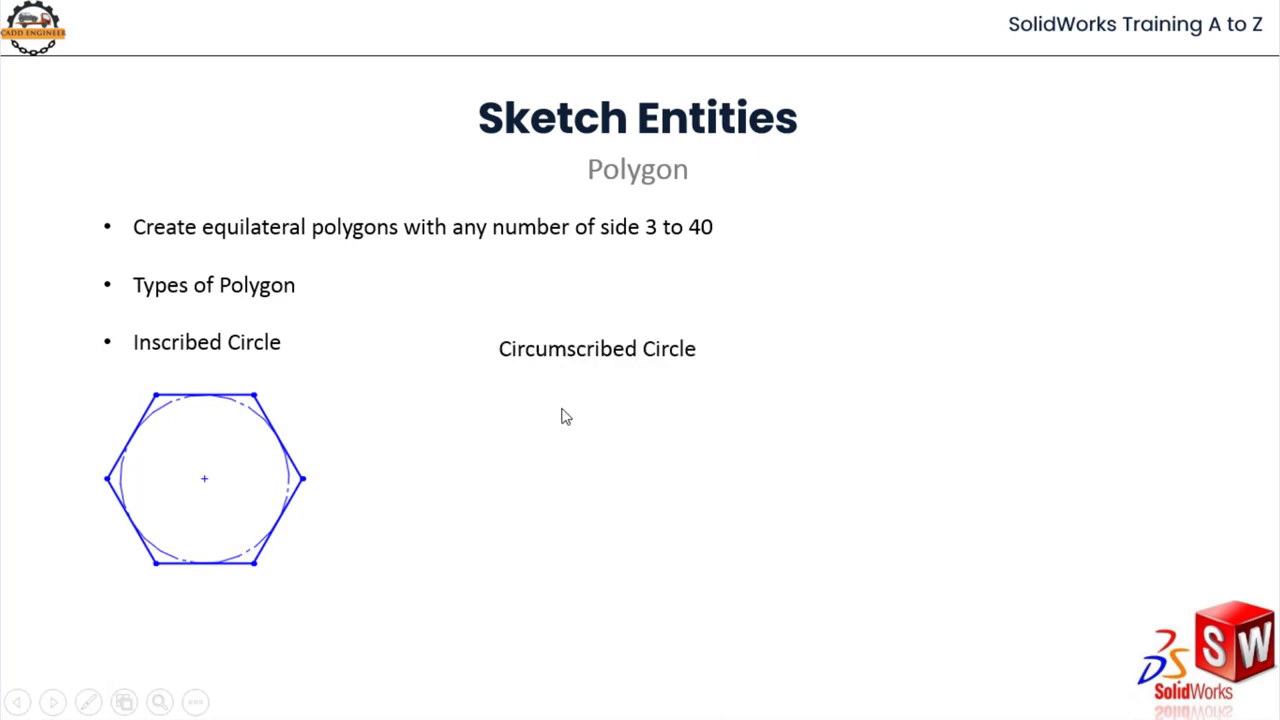
{"action": "left_click", "coordinate": [563, 417]}
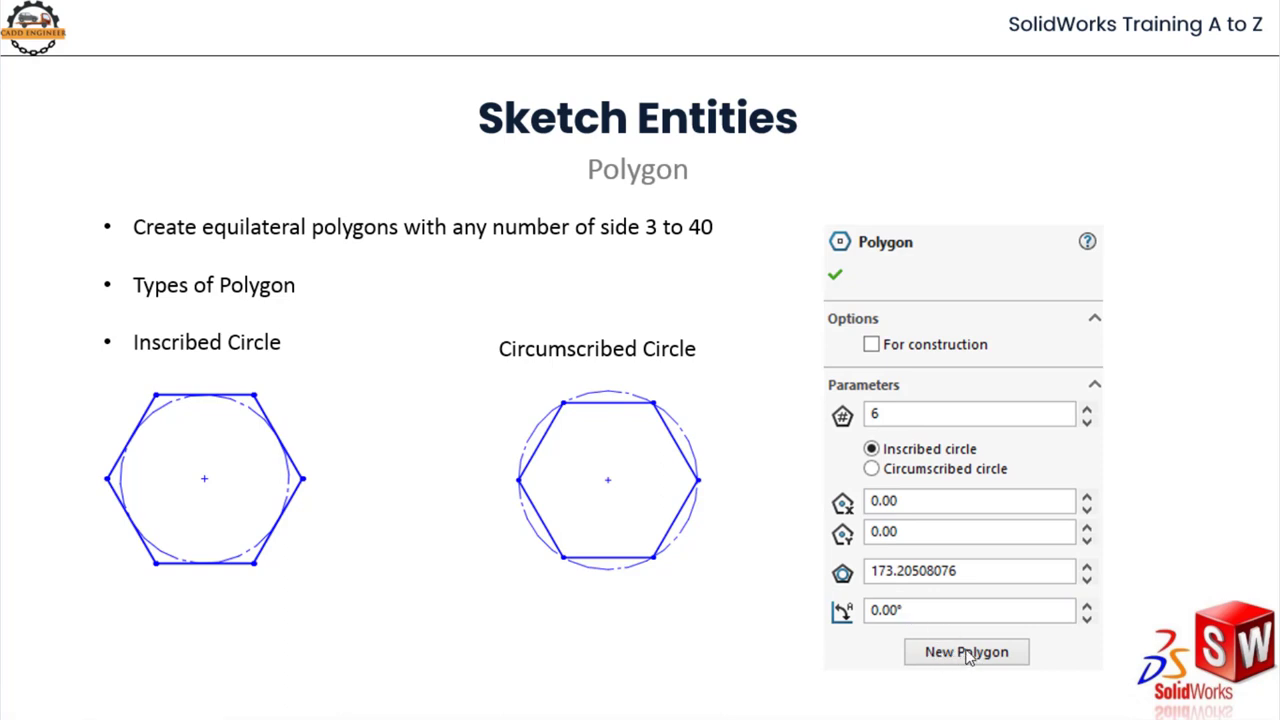
Advance past the last Polygon slide to bring up the empty front-plane Sketch3
{"action": "left_click", "coordinate": [968, 656]}
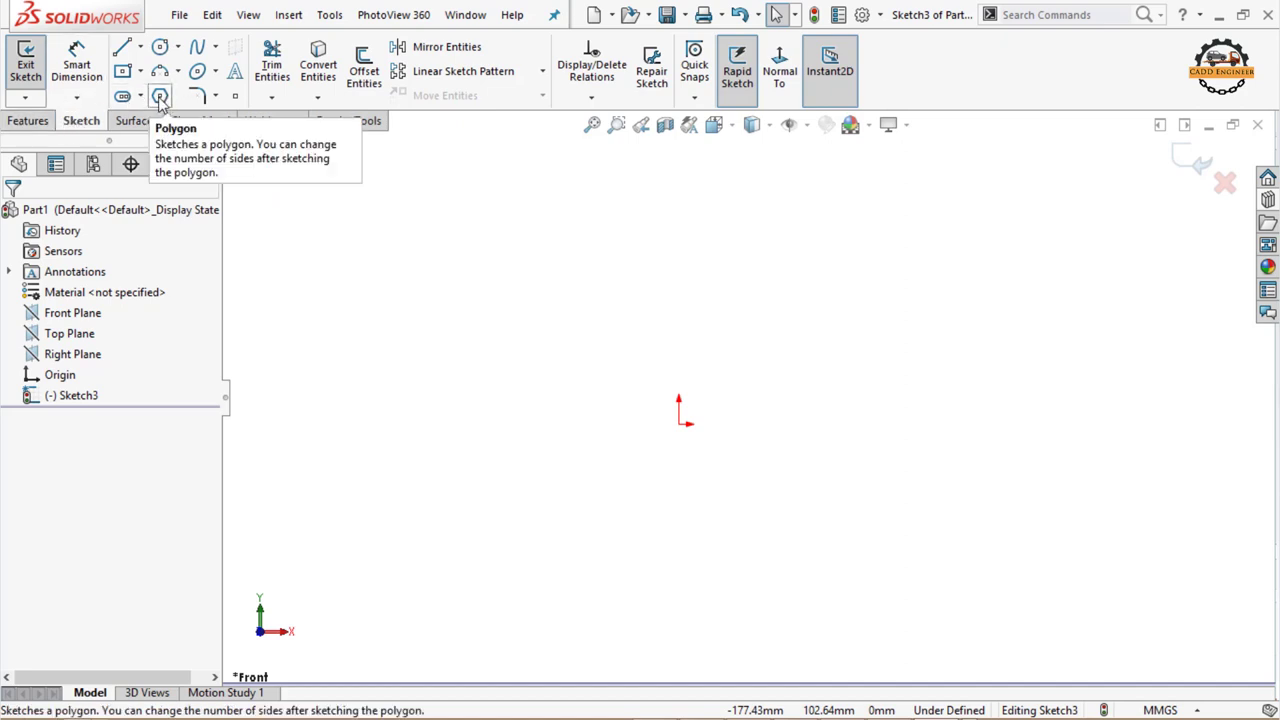
Activate the Polygon tool from Tools > Sketch Entities
{"action": "left_click", "coordinate": [322, 16]}
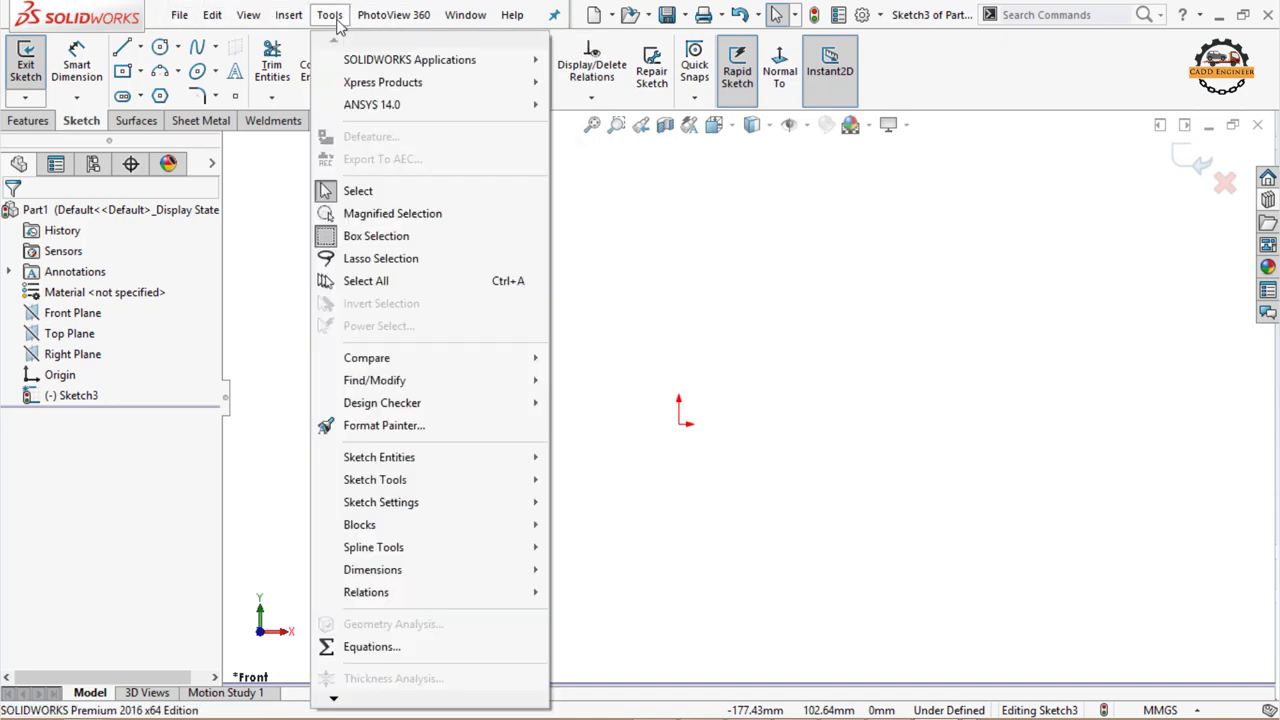
{"action": "left_click", "coordinate": [622, 220]}
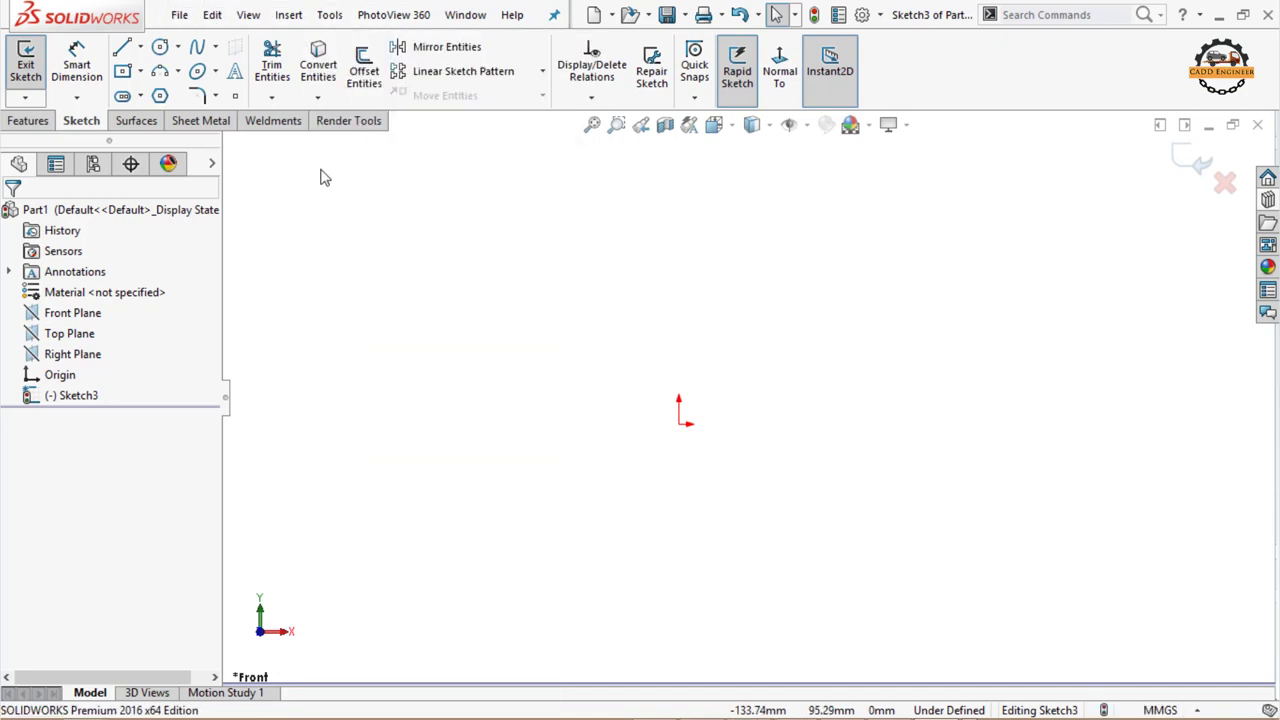
{"action": "left_click", "coordinate": [325, 16]}
{"action": "mouse_move", "coordinate": [379, 457]}
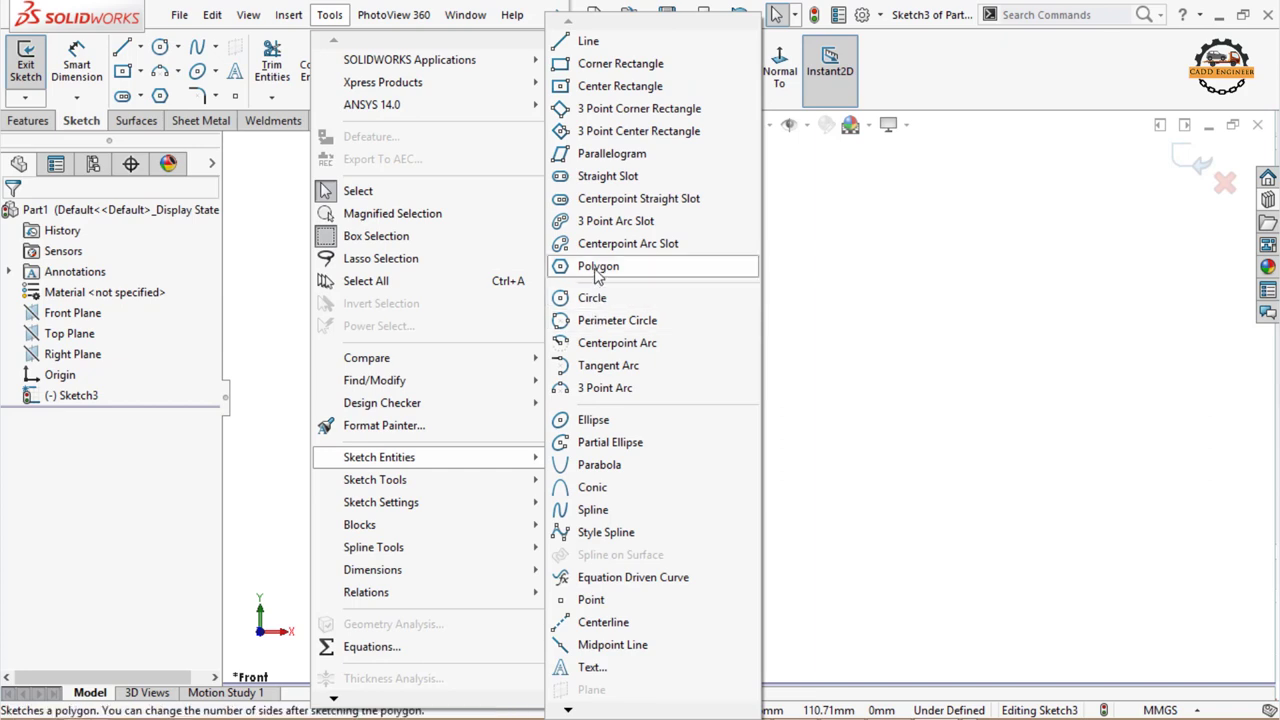
{"action": "left_click", "coordinate": [598, 266]}
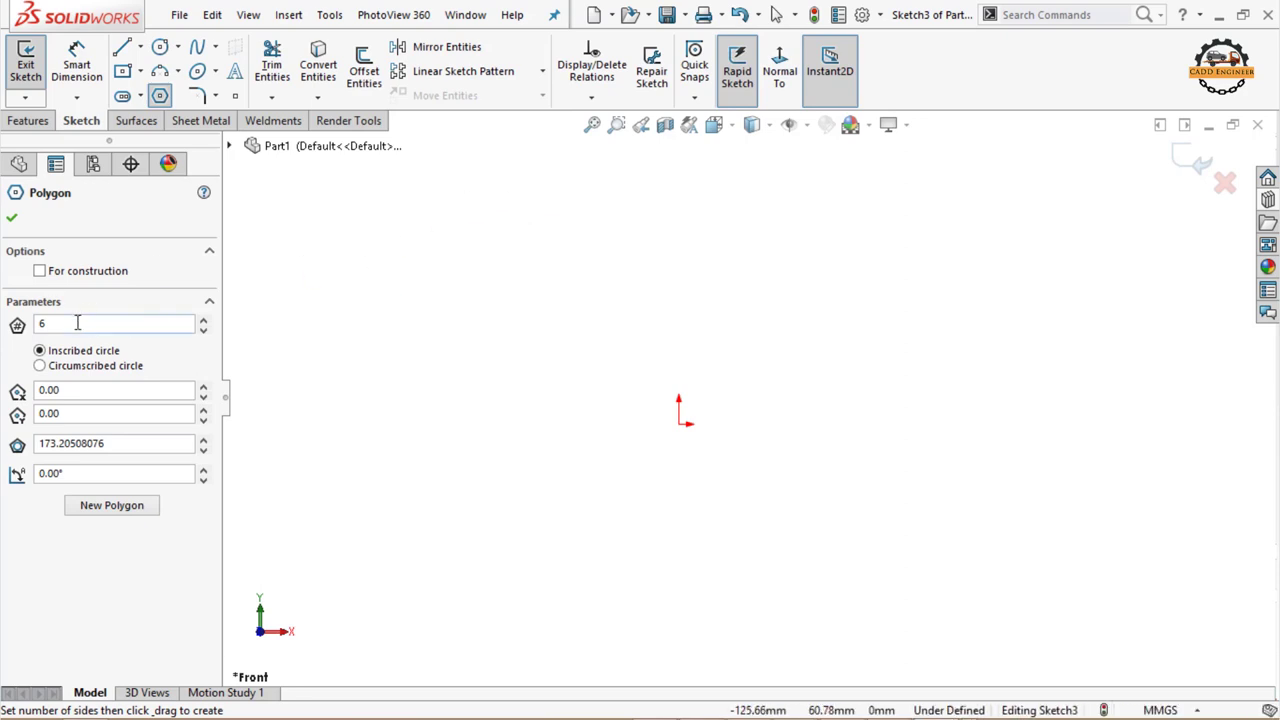
Draw a 3-sided triangle around an inscribed construction circle left of the origin
{"action": "left_click_drag", "start_coordinate": [77, 323], "coordinate": [24, 334]}
{"action": "type", "text": "3"}
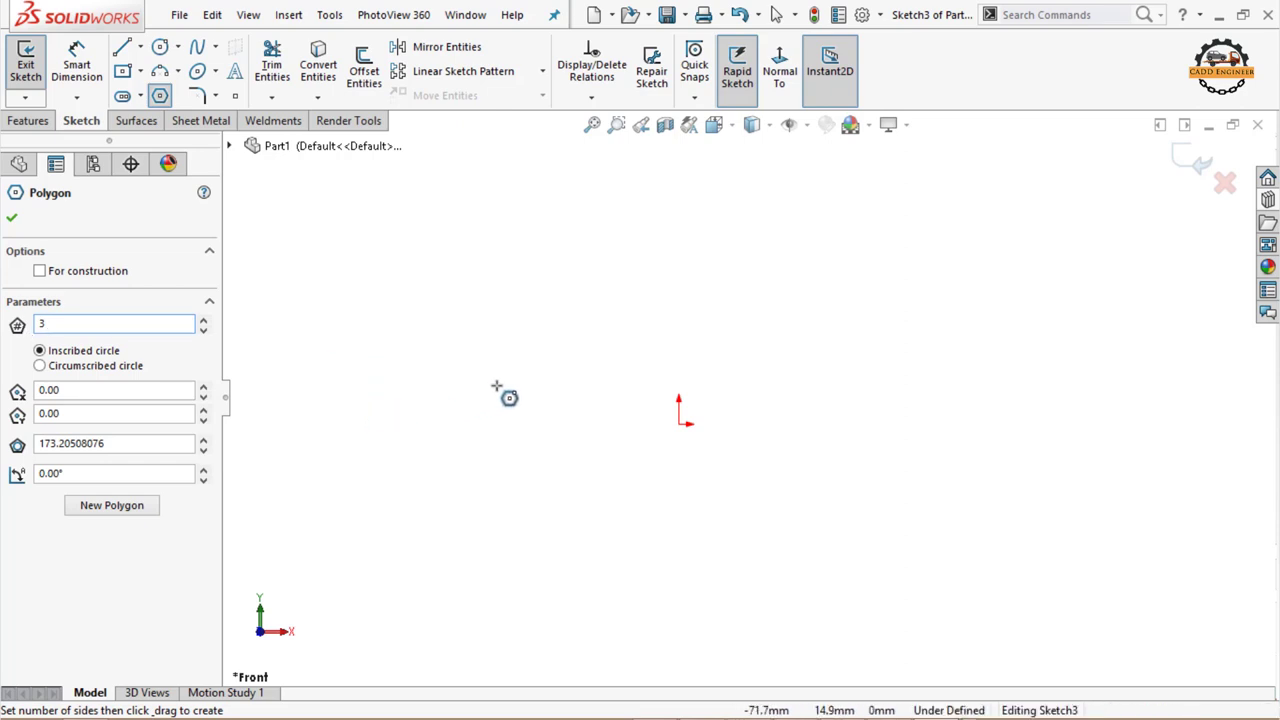
{"action": "left_click", "coordinate": [379, 423]}
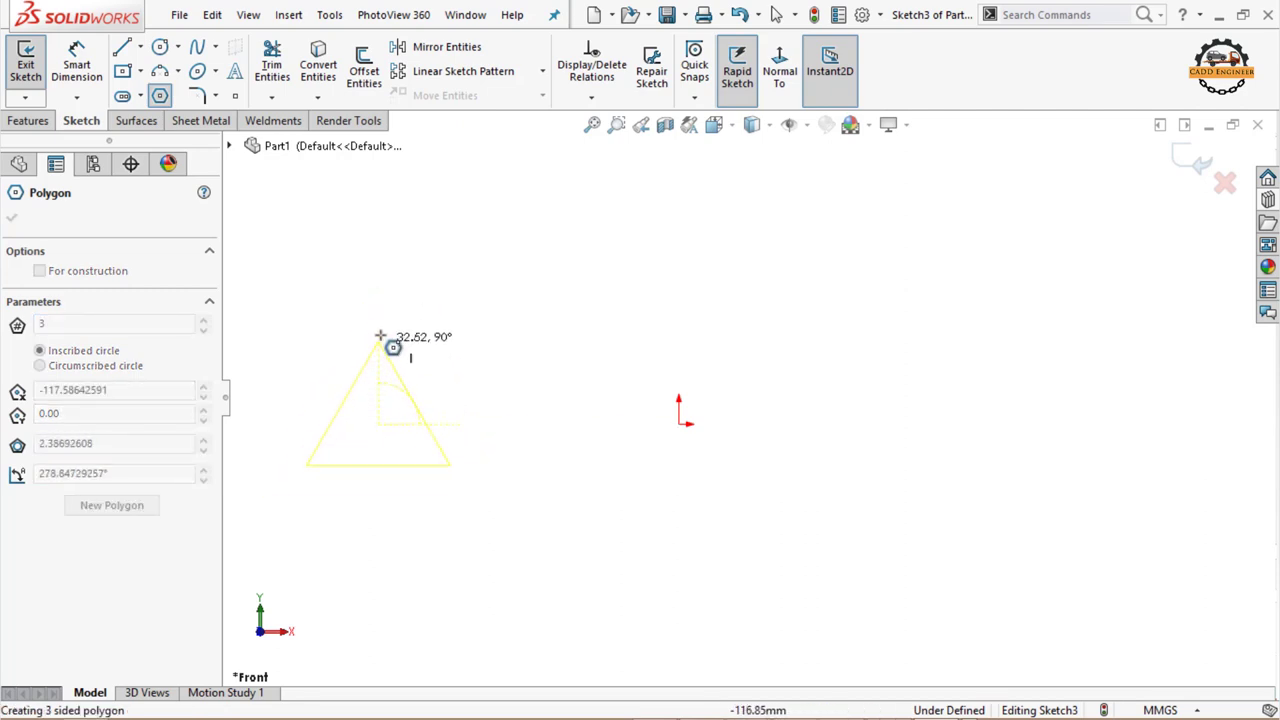
{"action": "left_click", "coordinate": [379, 323]}
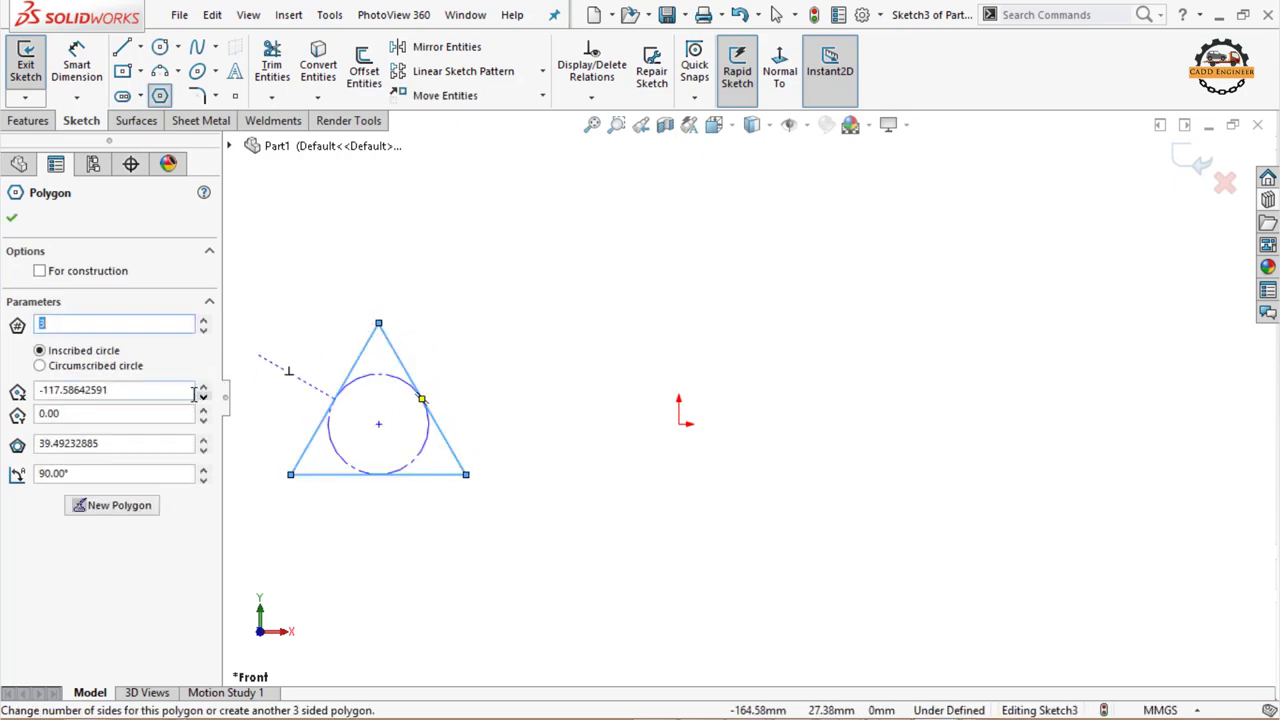
Nudge the triangle's centre right and raise it to Y 40
{"action": "left_click_drag", "start_coordinate": [112, 389], "coordinate": [33, 390]}
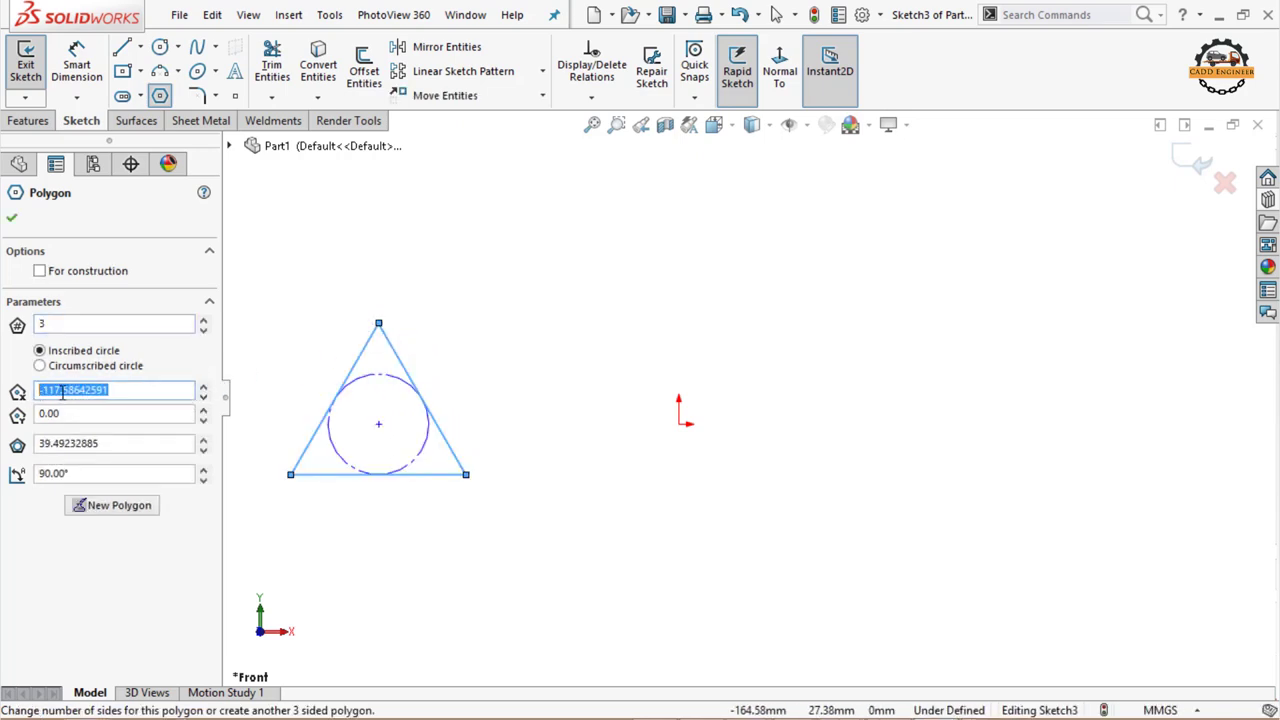
{"action": "left_click", "coordinate": [202, 387]}
{"action": "left_click", "coordinate": [202, 387]}
{"action": "left_click", "coordinate": [201, 388]}
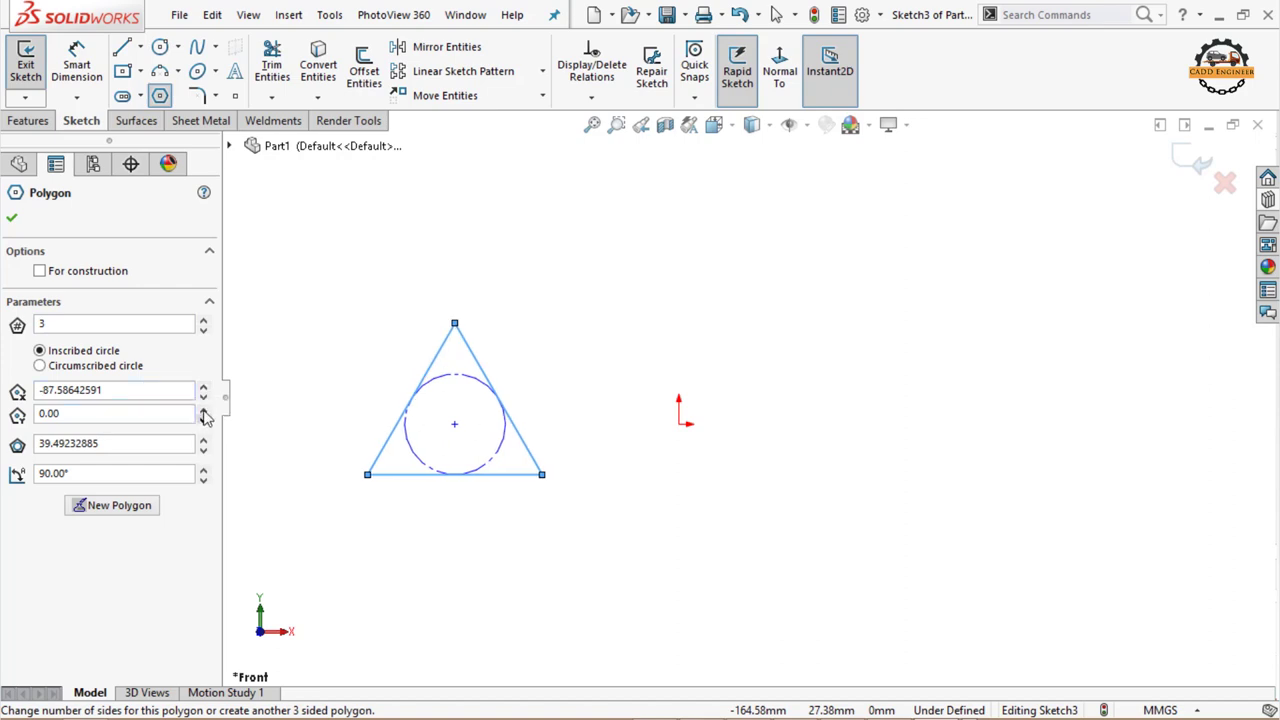
{"action": "left_click", "coordinate": [202, 411]}
{"action": "left_click", "coordinate": [203, 411]}
{"action": "left_click", "coordinate": [203, 411]}
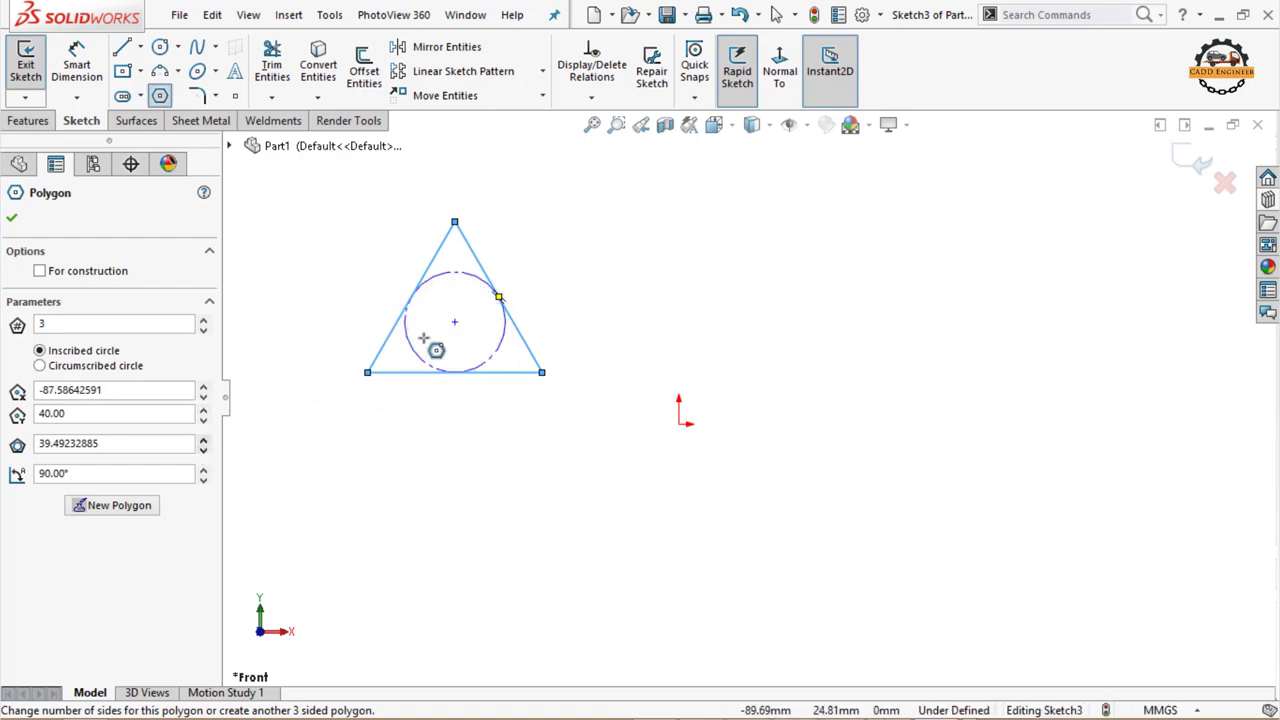
Shrink the triangle's inscribed circle diameter to 35
{"action": "double_click", "coordinate": [50, 448]}
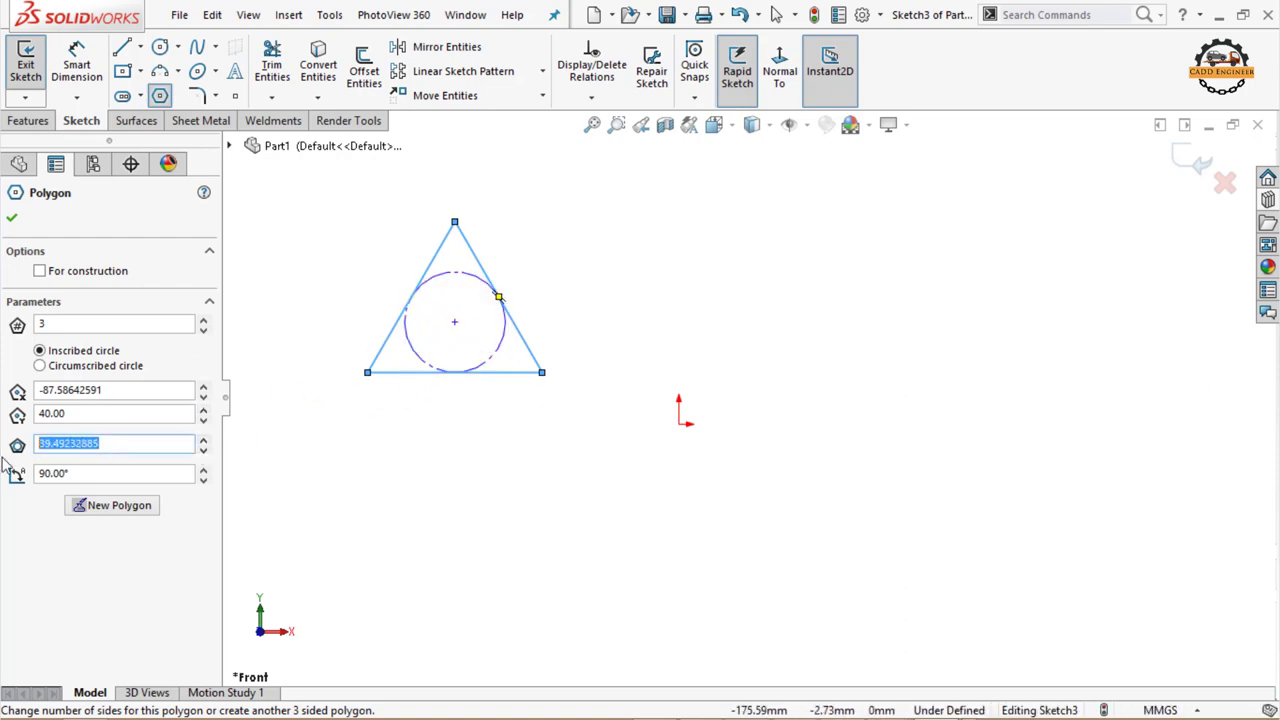
{"action": "type", "text": "35"}
{"action": "key", "text": "Return"}
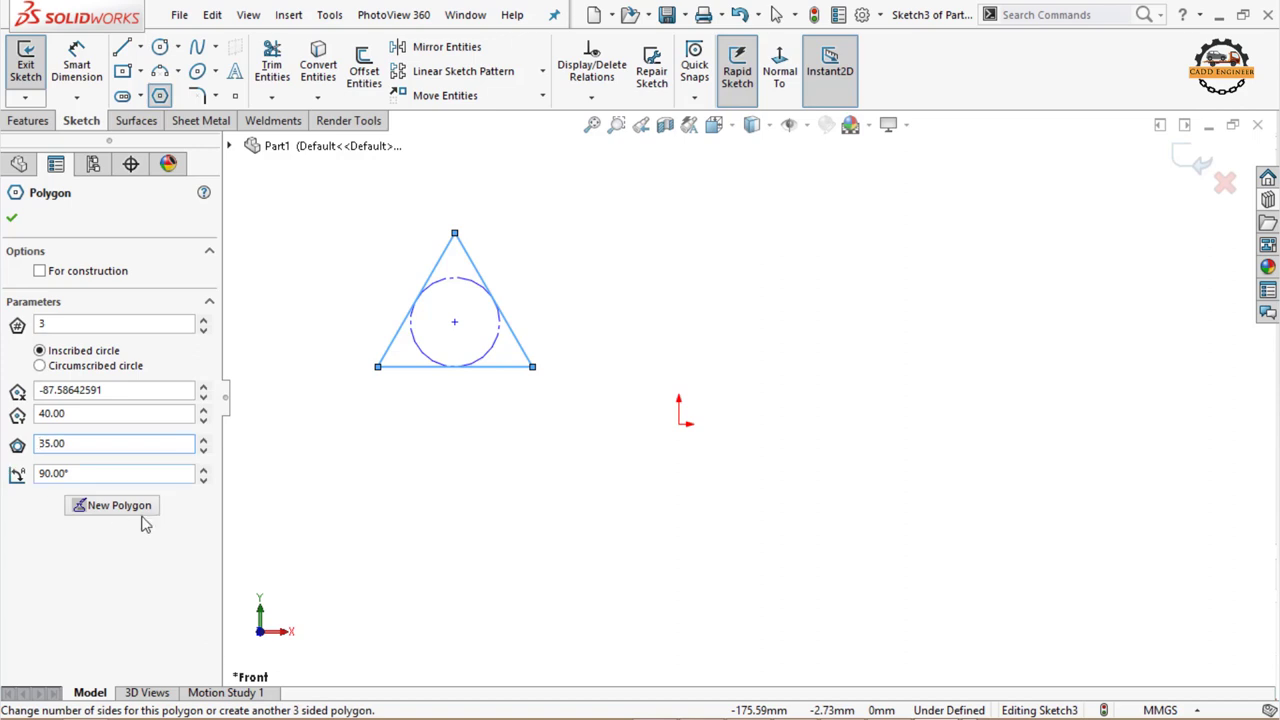
Rotate the triangle to a 110° angle
{"action": "left_click_drag", "start_coordinate": [109, 474], "coordinate": [66, 473]}
{"action": "left_click", "coordinate": [204, 470]}
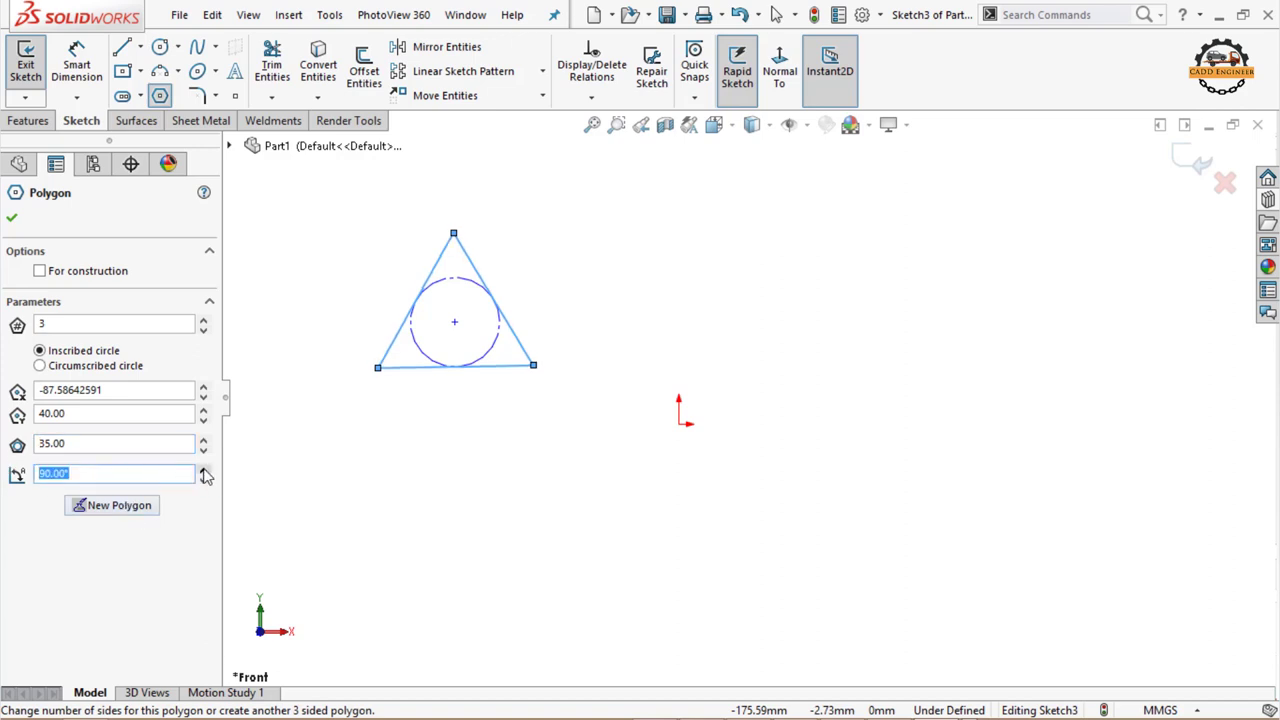
{"action": "left_click", "coordinate": [204, 470]}
{"action": "left_click", "coordinate": [204, 470]}
{"action": "left_click", "coordinate": [204, 470]}
{"action": "left_click", "coordinate": [204, 470]}
{"action": "left_click", "coordinate": [204, 470]}
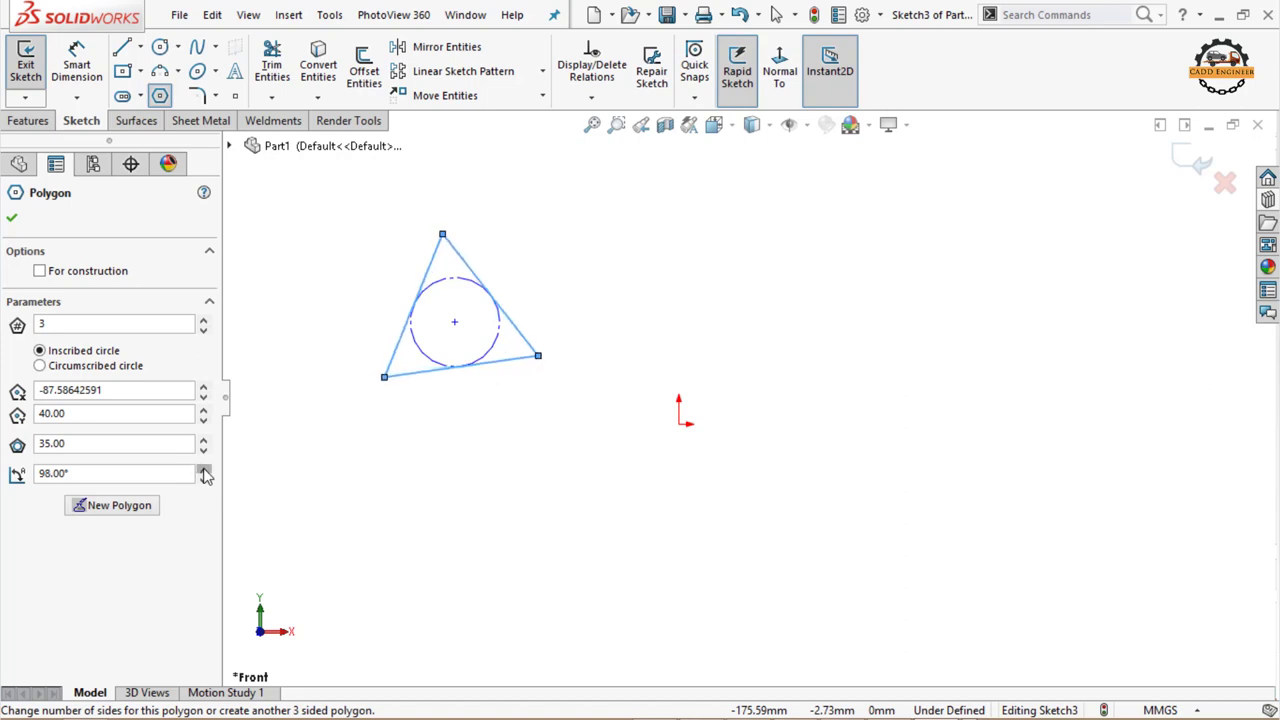
{"action": "left_click", "coordinate": [204, 470]}
{"action": "left_click", "coordinate": [204, 470]}
{"action": "left_click", "coordinate": [204, 470]}
{"action": "left_click", "coordinate": [204, 470]}
{"action": "left_click", "coordinate": [204, 470]}
{"action": "left_click", "coordinate": [204, 470]}
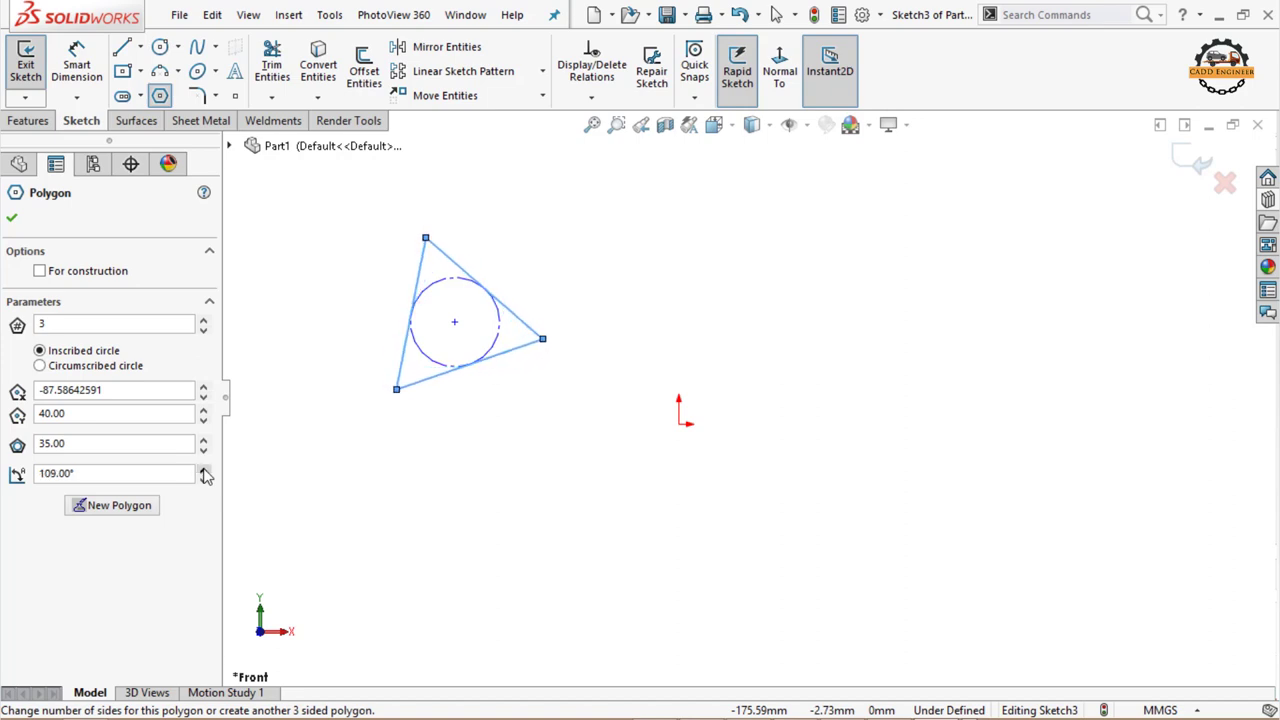
{"action": "left_click", "coordinate": [204, 470]}
{"action": "left_click", "coordinate": [204, 470]}
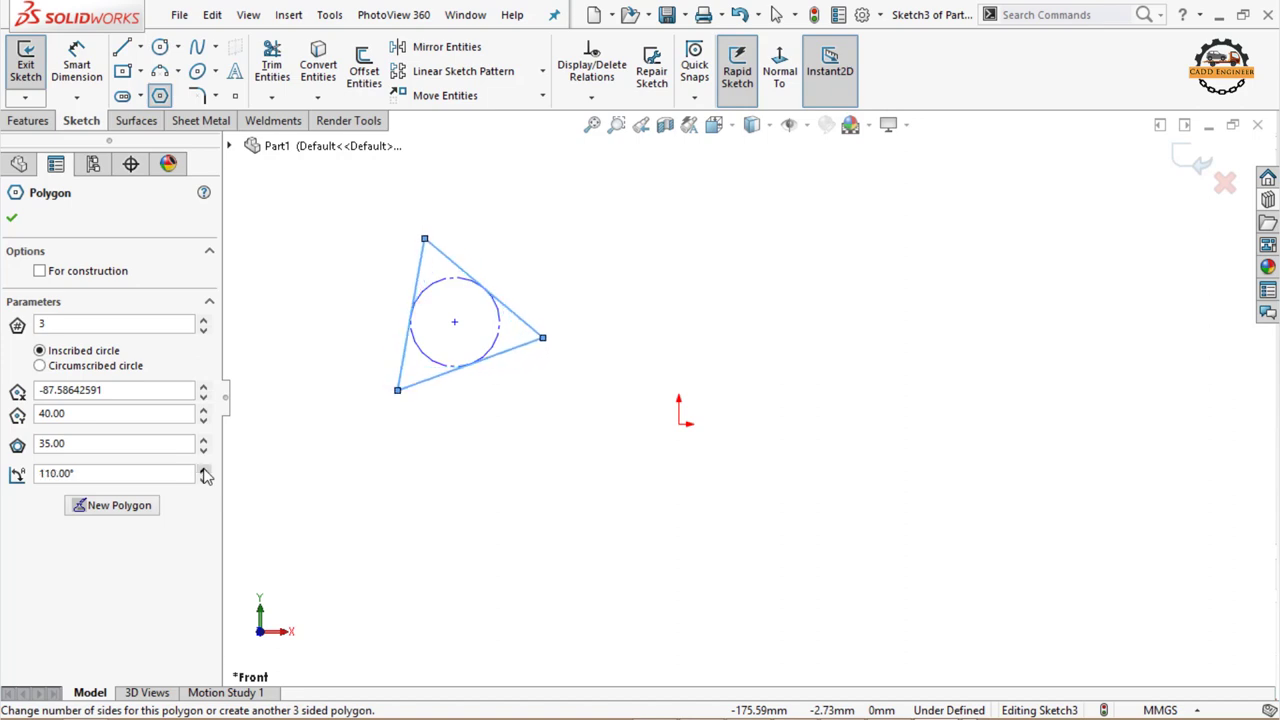
{"action": "left_click", "coordinate": [109, 507]}
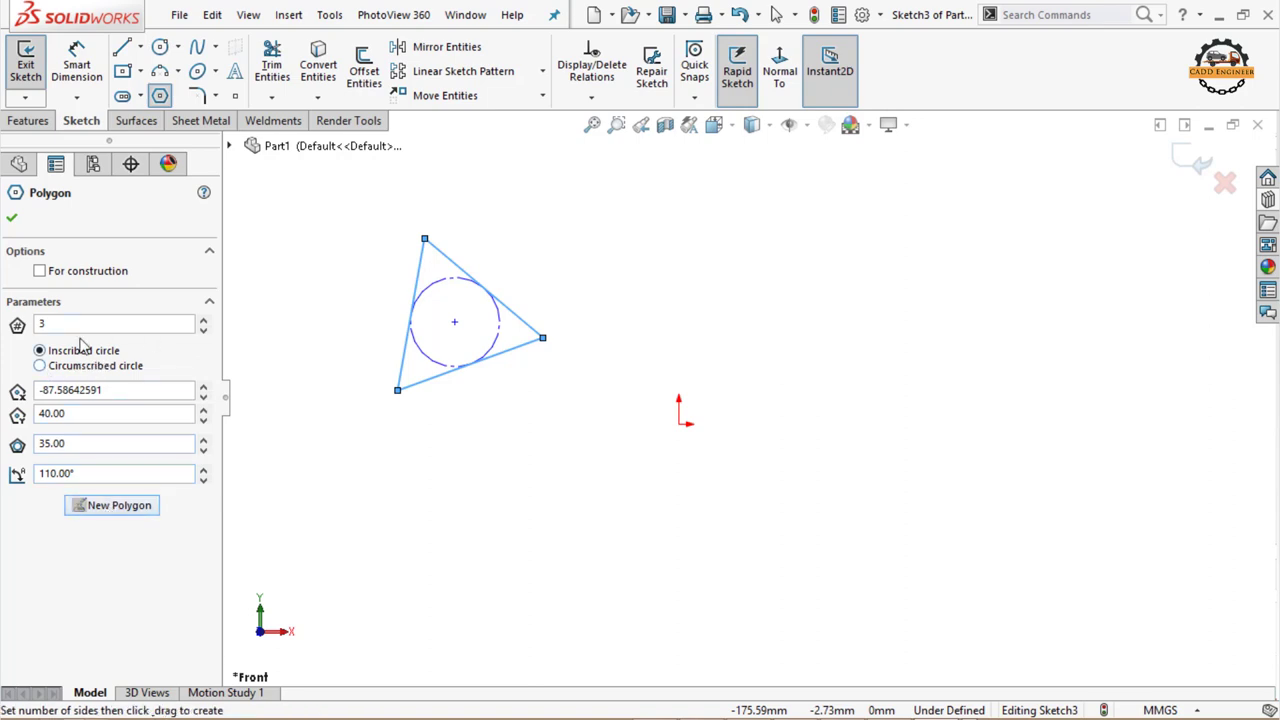
Draw a 4-sided square around an inscribed circle above-right of the origin
{"action": "double_click", "coordinate": [38, 324]}
{"action": "type", "text": "4"}
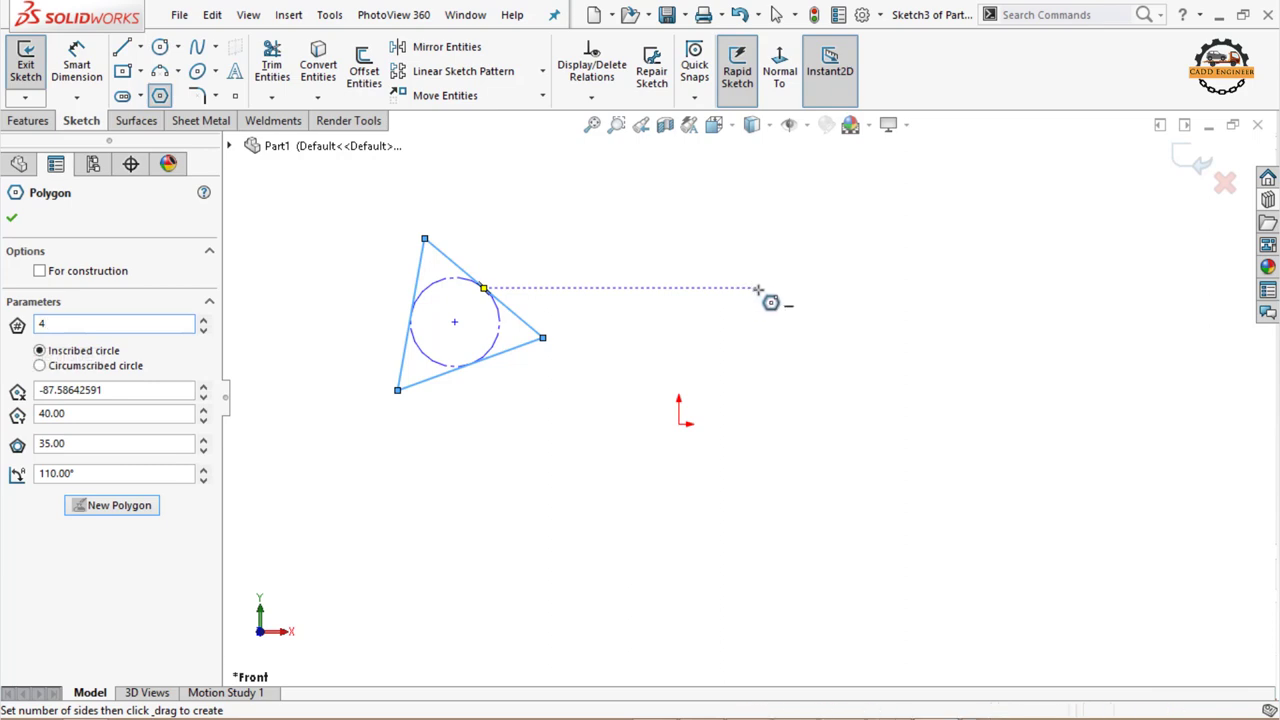
{"action": "left_click_drag", "start_coordinate": [757, 288], "coordinate": [806, 330]}
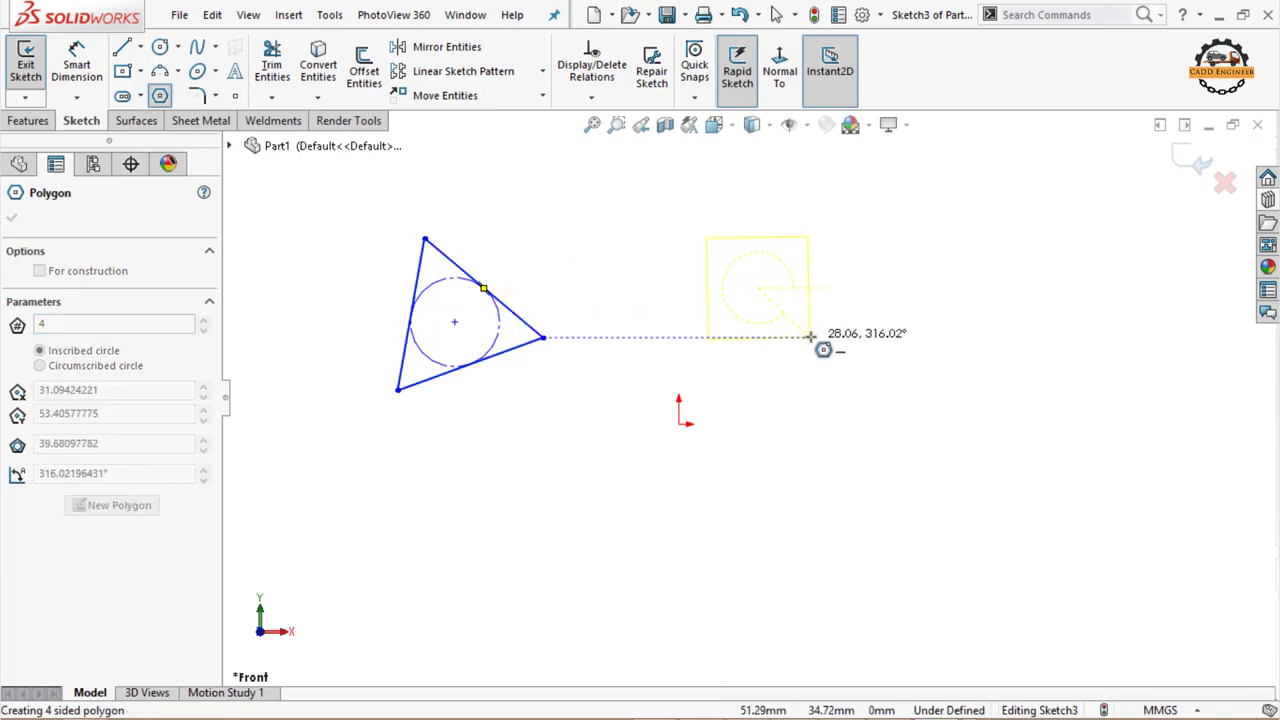
{"action": "left_click_drag", "start_coordinate": [806, 330], "coordinate": [815, 346]}
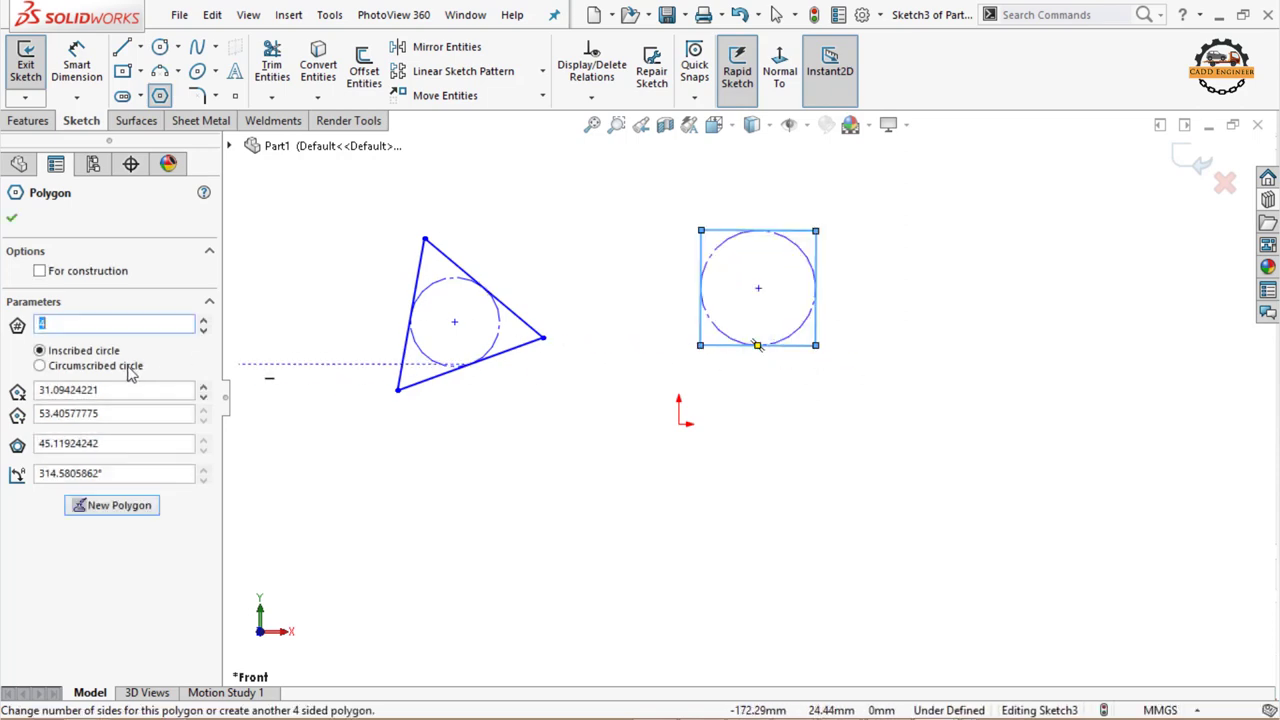
Centre the square at X 40, Y 40 and enlarge its inscribed circle to 50
{"action": "left_click", "coordinate": [128, 390]}
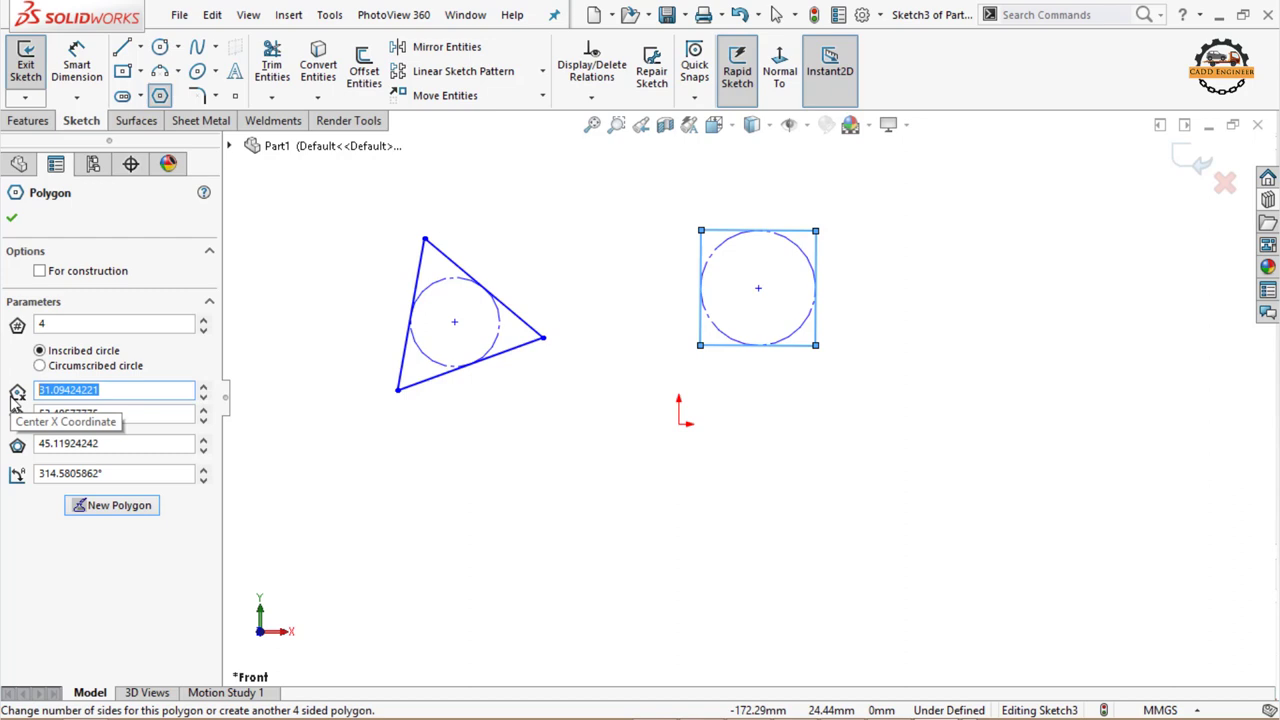
{"action": "type", "text": "40"}
{"action": "key", "text": "Return"}
{"action": "key", "text": "Tab"}
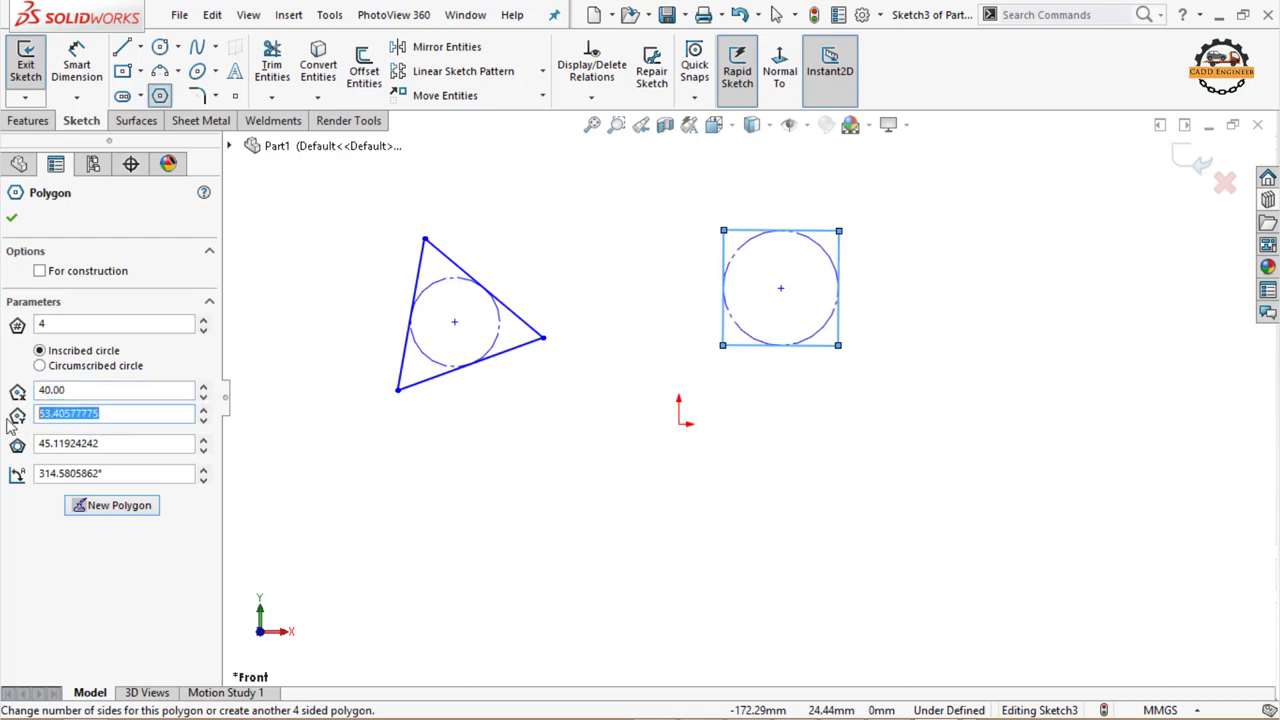
{"action": "type", "text": "40"}
{"action": "key", "text": "Return"}
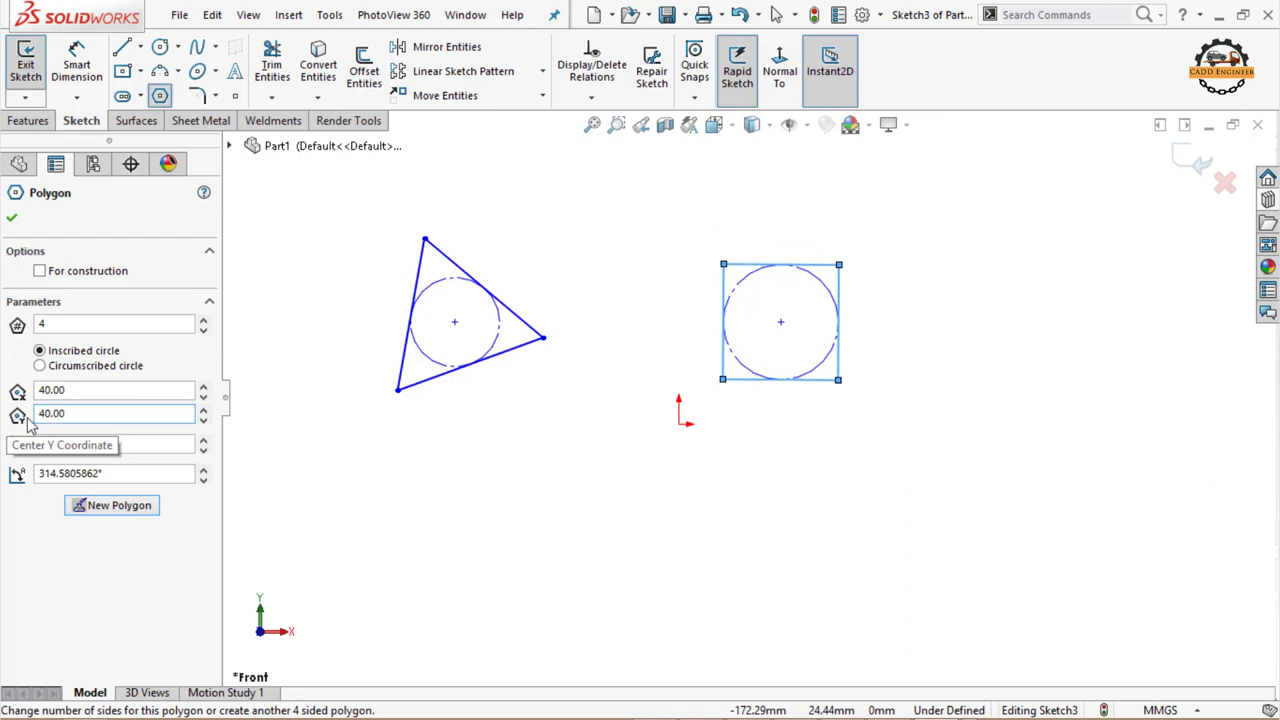
{"action": "left_click", "coordinate": [80, 447]}
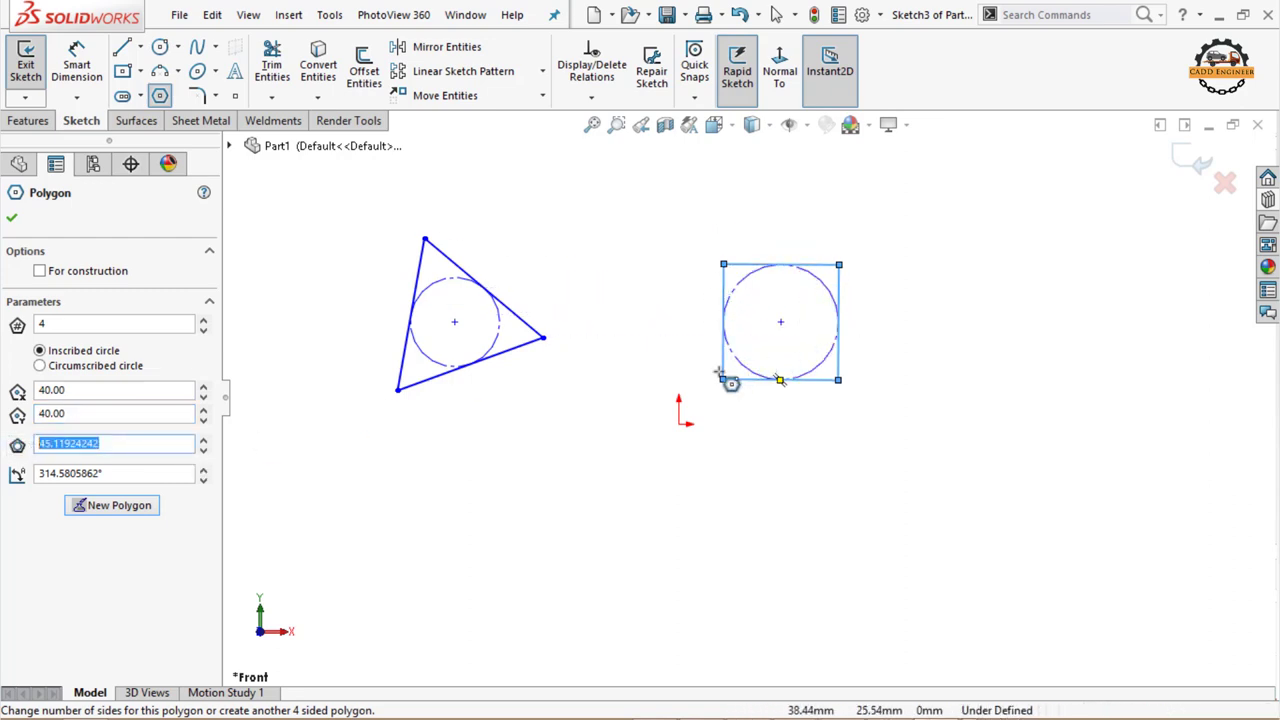
{"action": "type", "text": "50"}
{"action": "key", "text": "Return"}
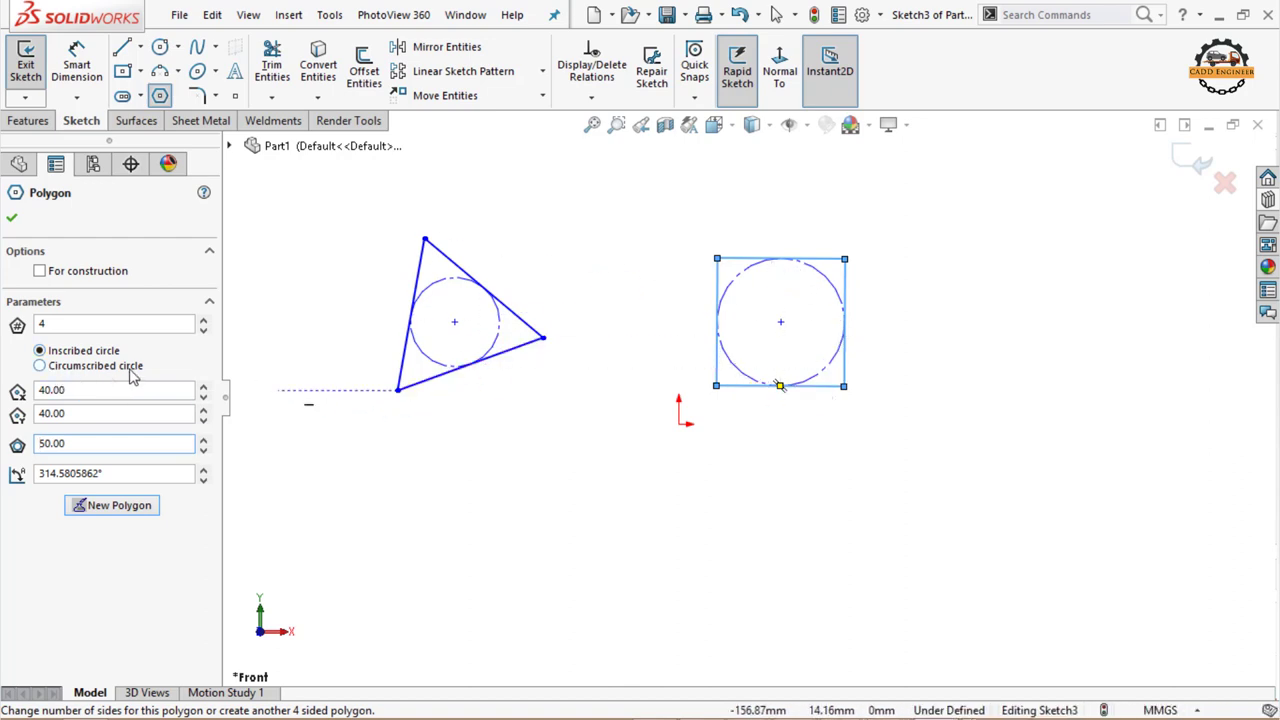
Draw a second square inside a circumscribed circle to the right of the first square
{"action": "left_click", "coordinate": [113, 508]}
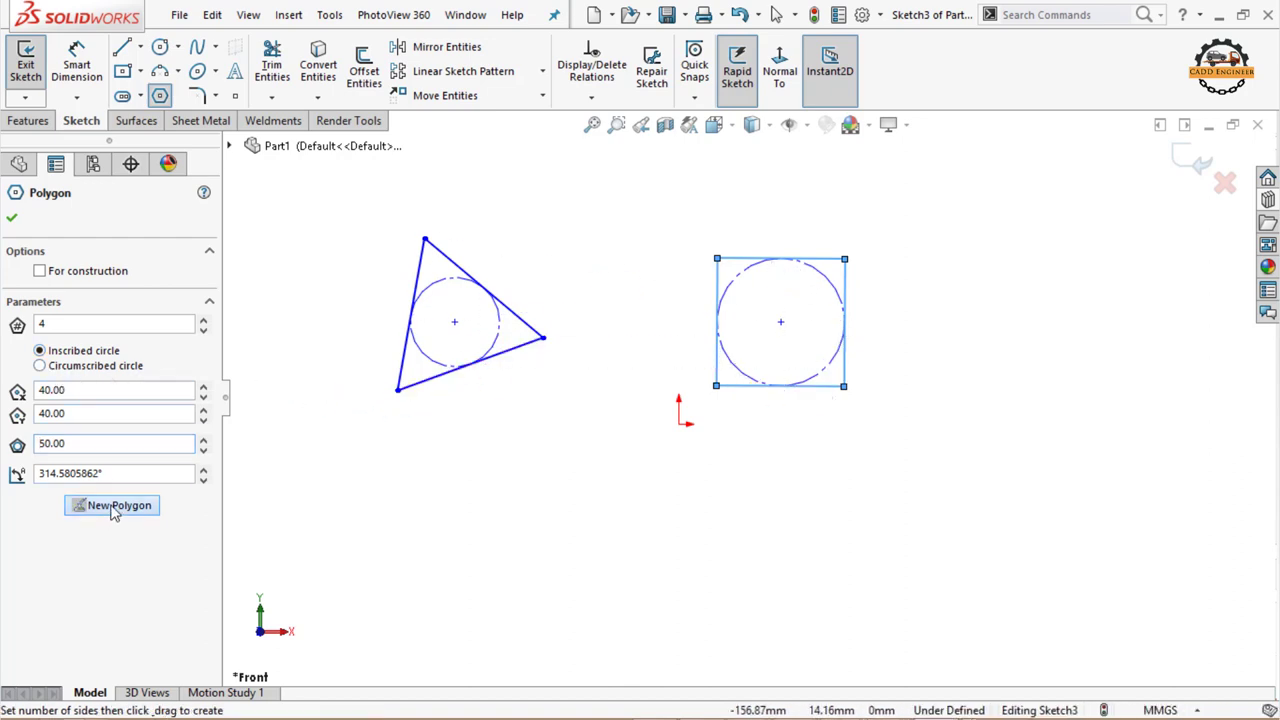
{"action": "left_click", "coordinate": [40, 366]}
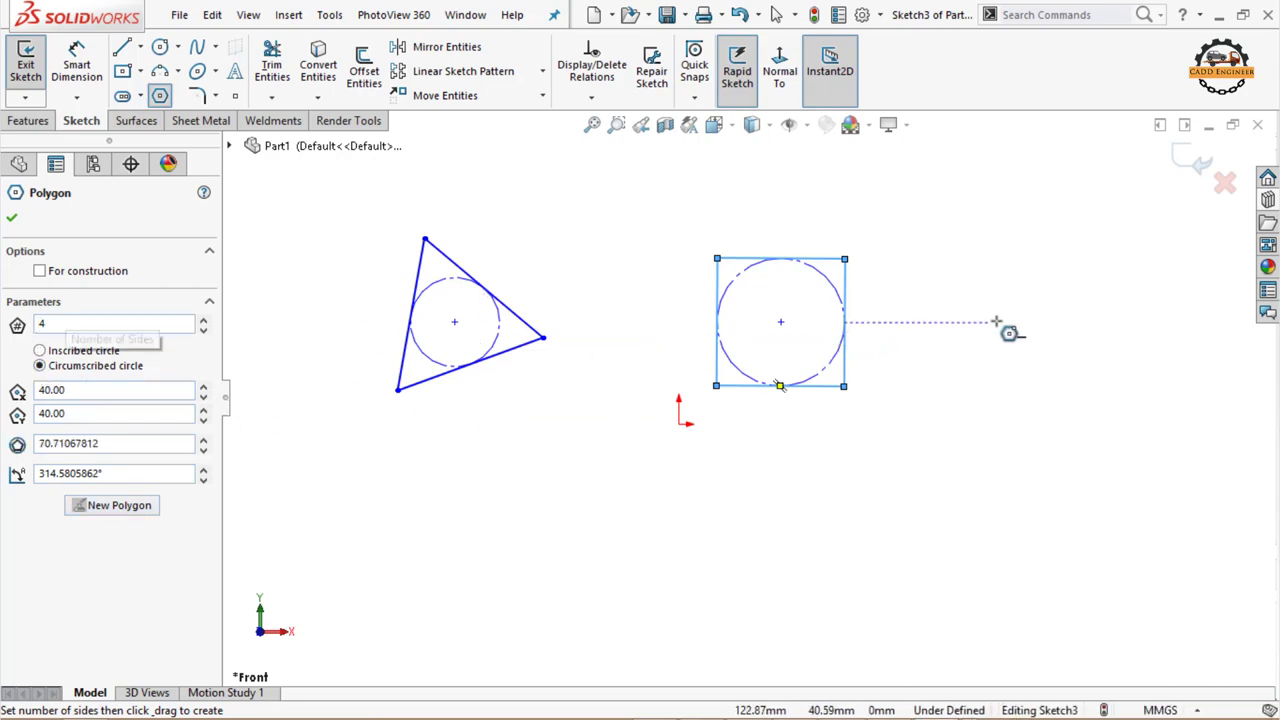
{"action": "left_click", "coordinate": [1080, 322]}
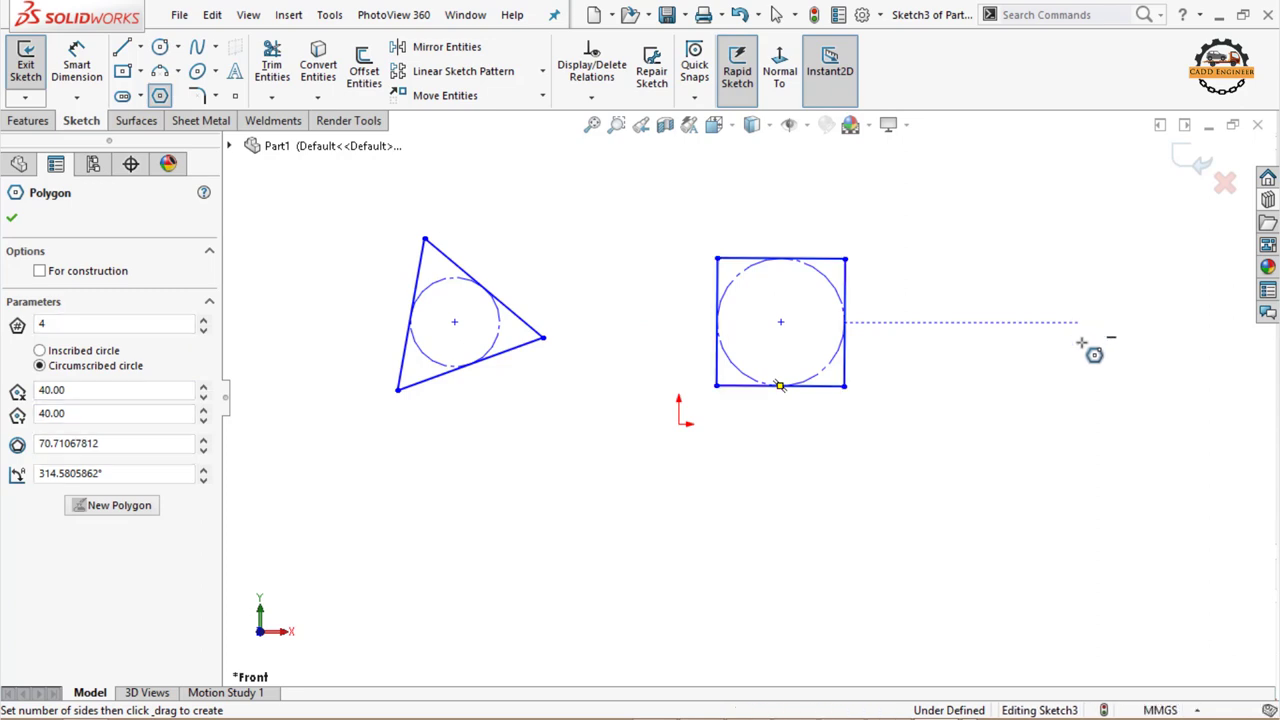
{"action": "left_click", "coordinate": [1017, 385]}
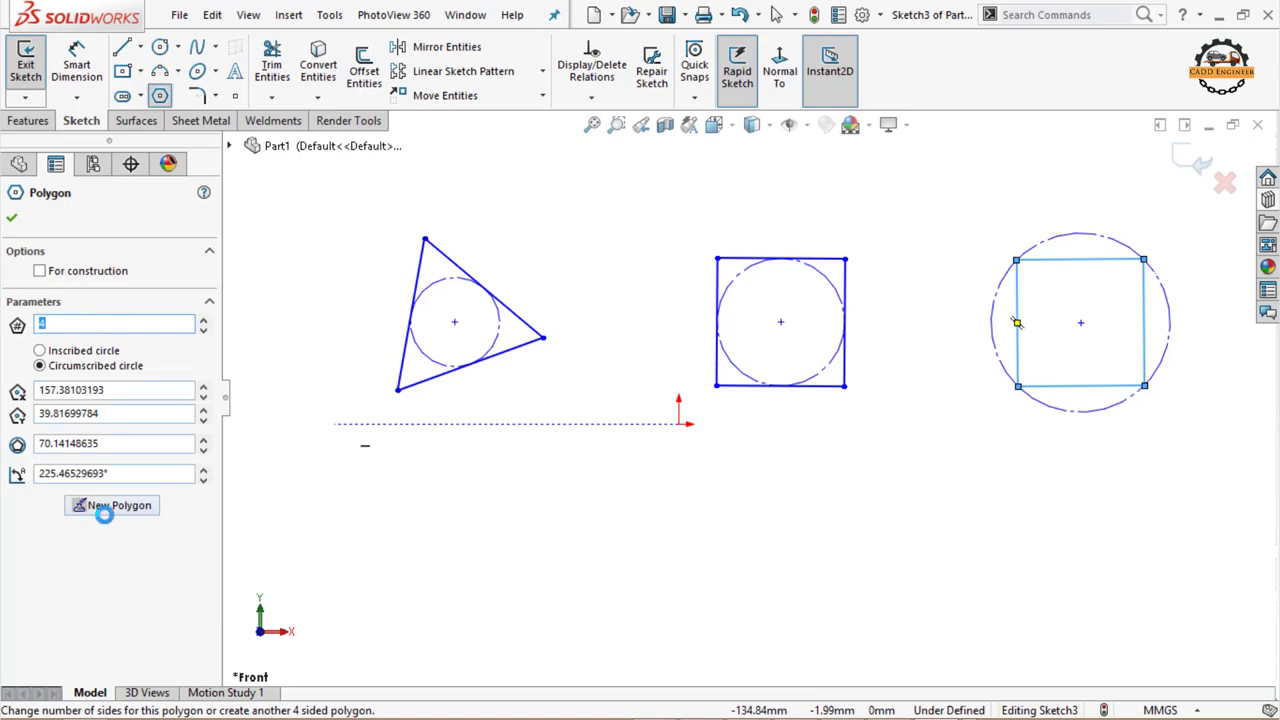
Draw a 5-sided pentagon below the triangle
{"action": "left_click", "coordinate": [111, 510]}
{"action": "left_click", "coordinate": [111, 510]}
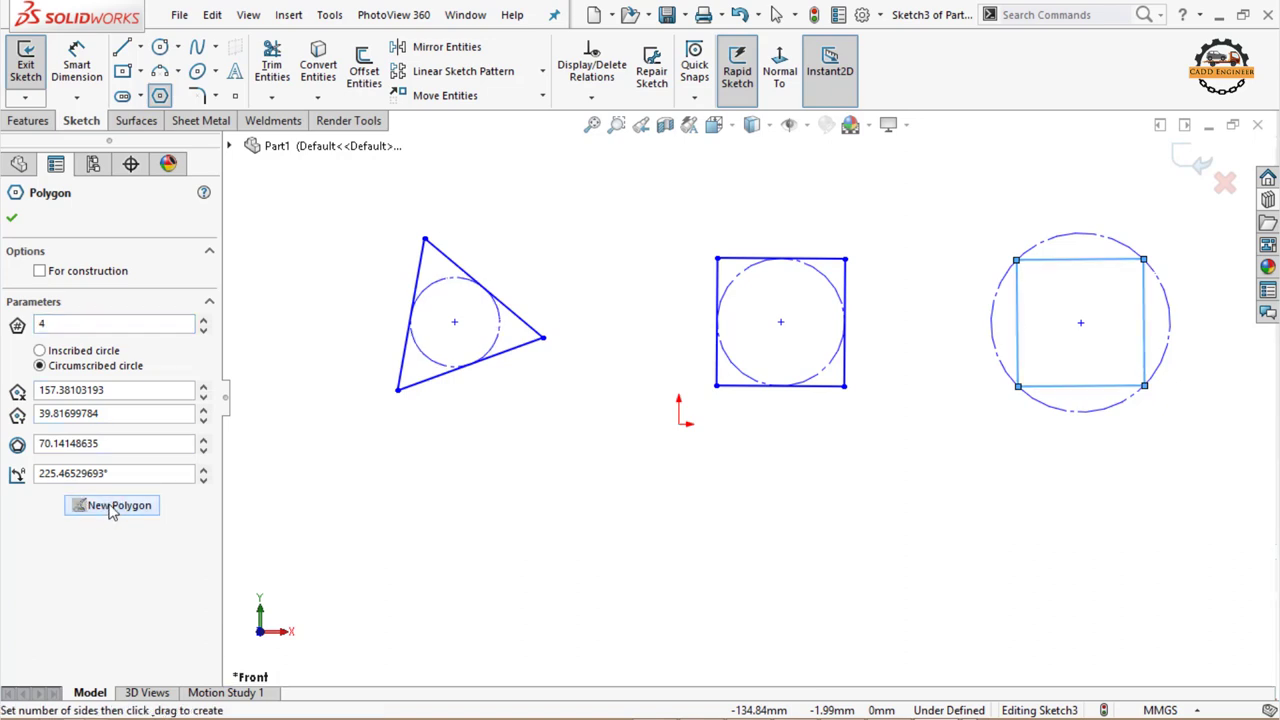
{"action": "double_click", "coordinate": [38, 325]}
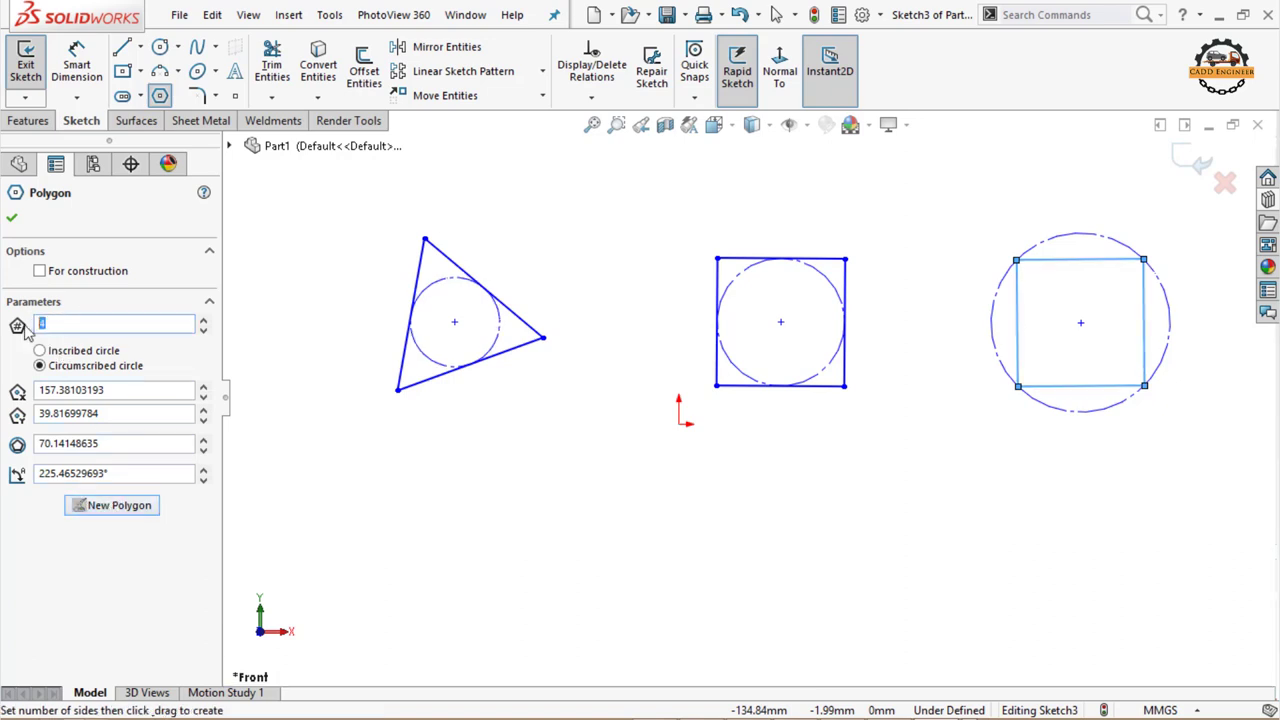
{"action": "type", "text": "5"}
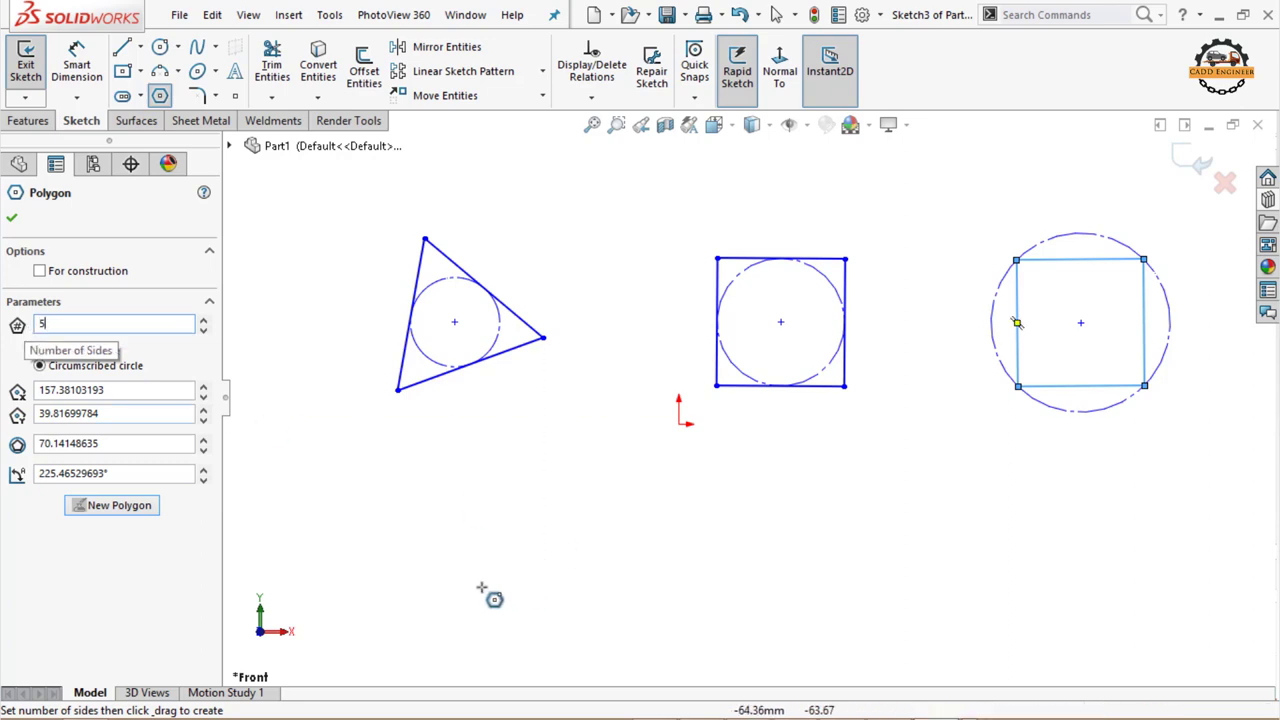
{"action": "left_click_drag", "start_coordinate": [470, 578], "coordinate": [511, 629]}
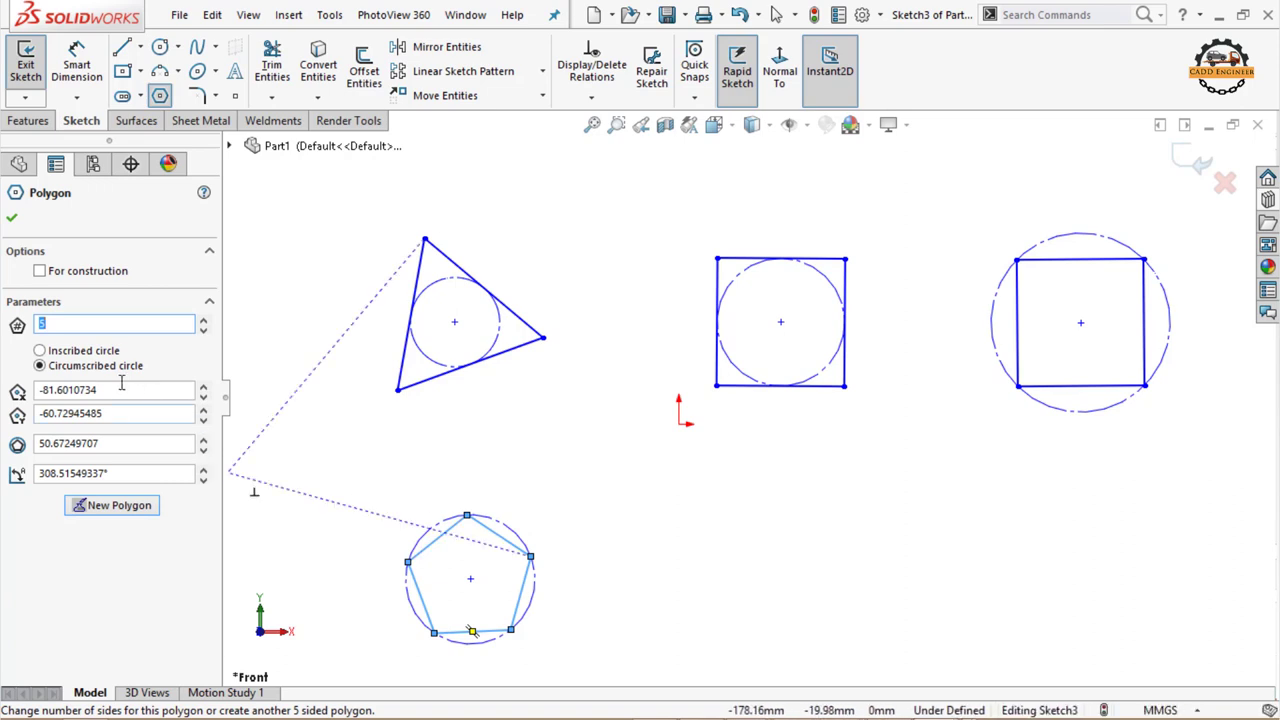
Centre the pentagon at X -85, Y -50 and set its circle to 45
{"action": "left_click_drag", "start_coordinate": [121, 390], "coordinate": [15, 398]}
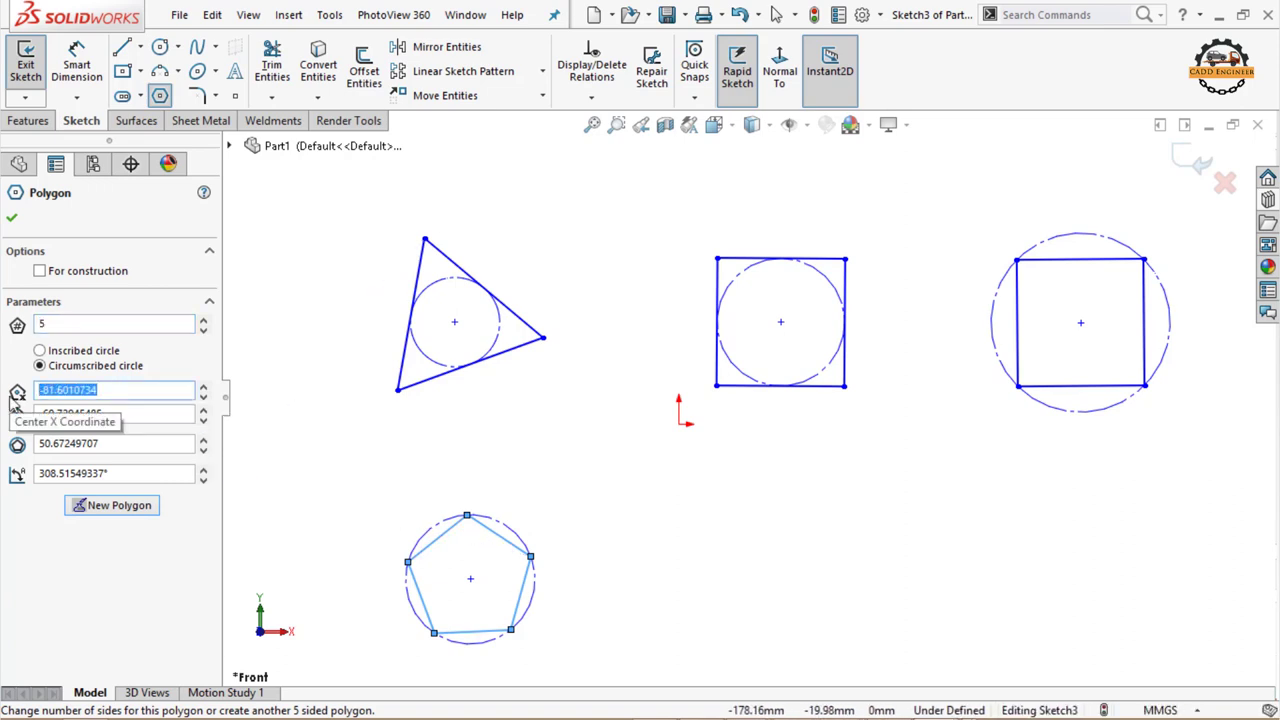
{"action": "type", "text": "-8"}
{"action": "type", "text": "5"}
{"action": "key", "text": "Return"}
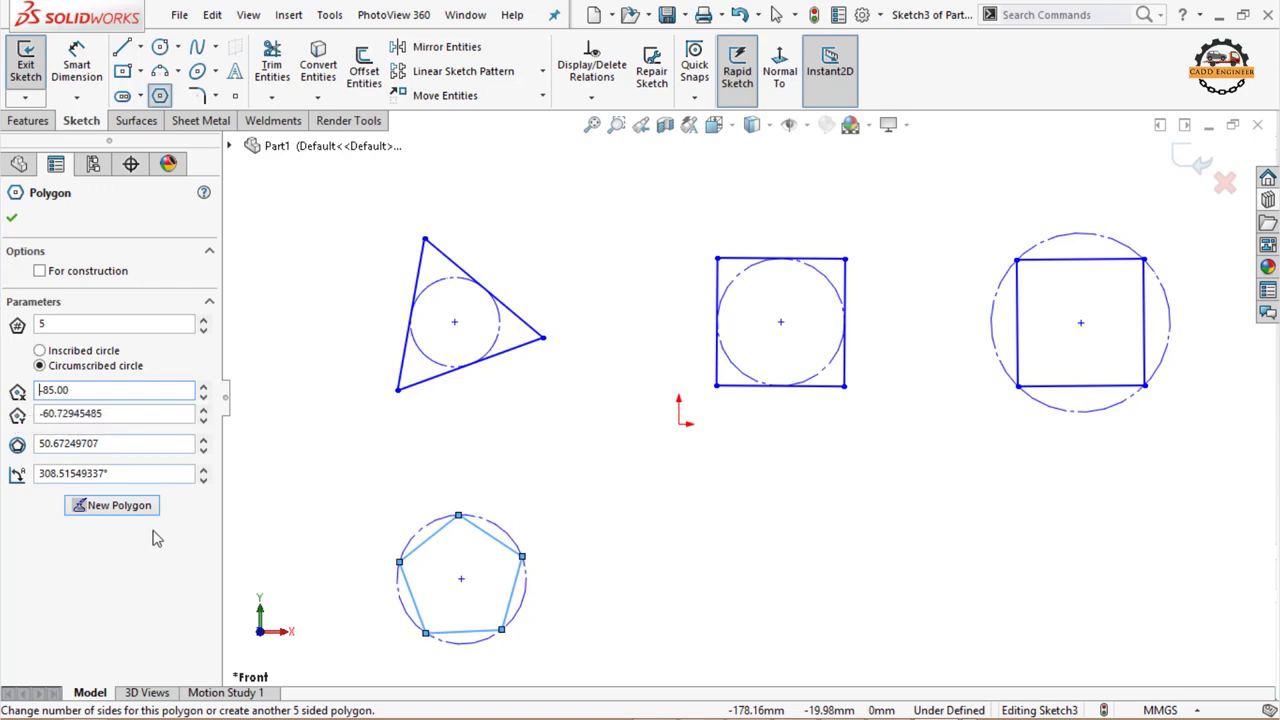
{"action": "left_click_drag", "start_coordinate": [124, 413], "coordinate": [5, 415]}
{"action": "type", "text": "-"}
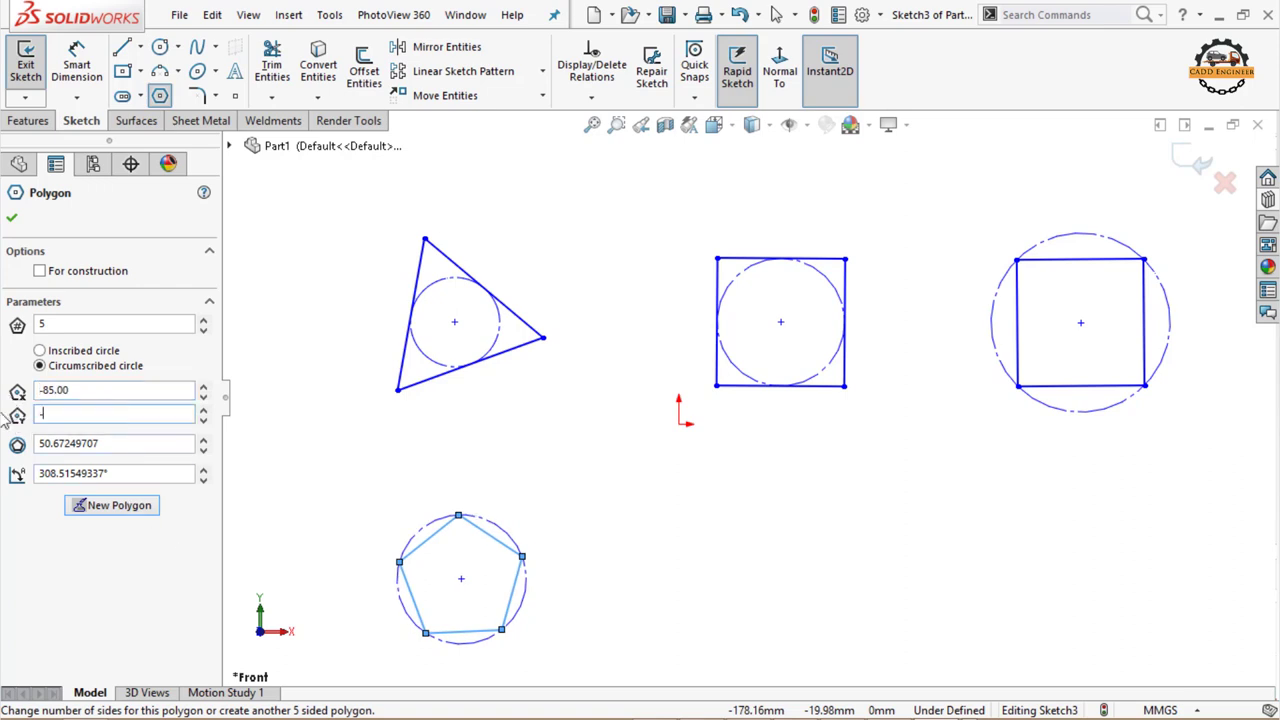
{"action": "type", "text": "50"}
{"action": "key", "text": "Return"}
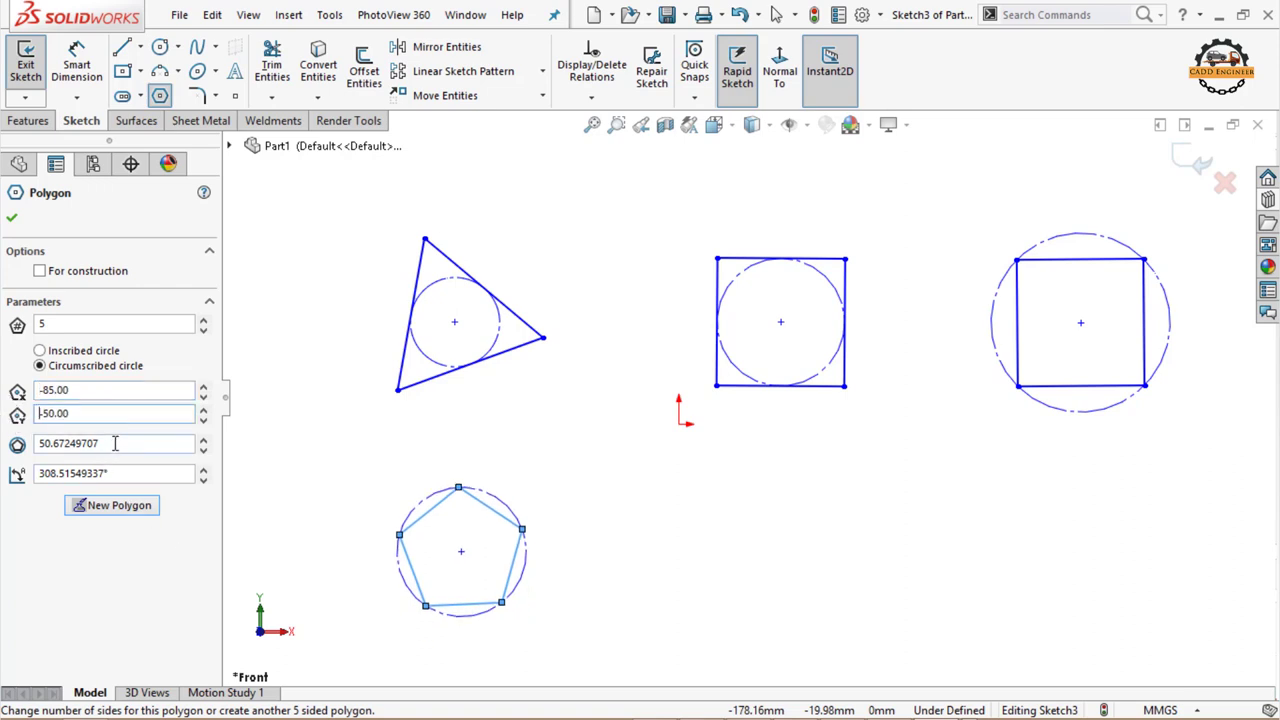
{"action": "left_click_drag", "start_coordinate": [116, 443], "coordinate": [5, 452]}
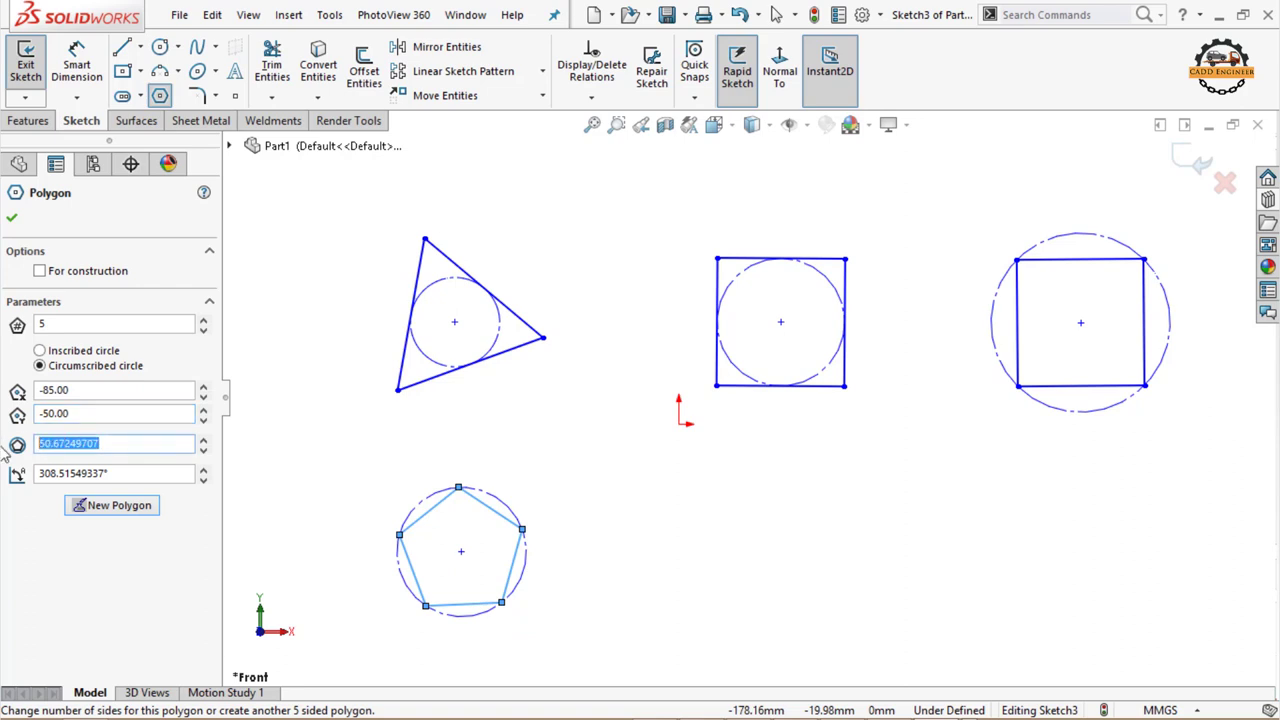
{"action": "type", "text": "45"}
{"action": "key", "text": "Return"}
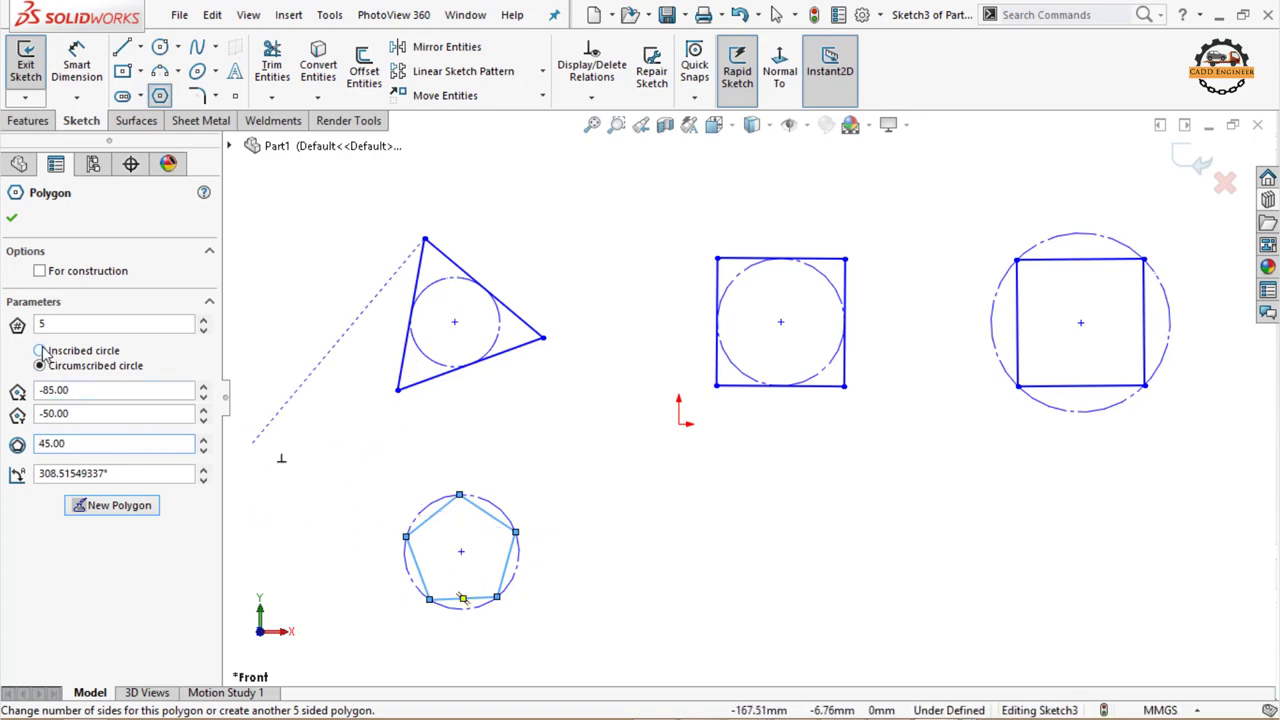
Draw a second pentagon around an inscribed circle, centred below the origin
{"action": "left_click", "coordinate": [113, 505]}
{"action": "left_click", "coordinate": [39, 351]}
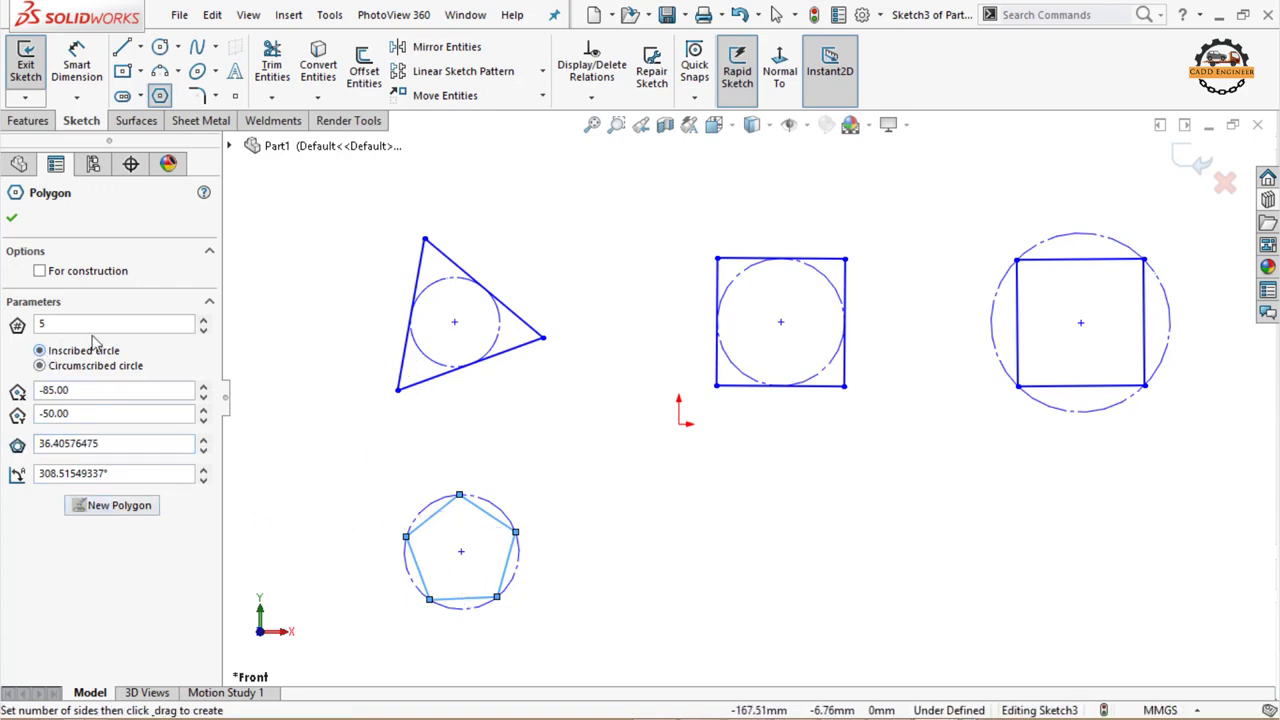
{"action": "left_click", "coordinate": [680, 564]}
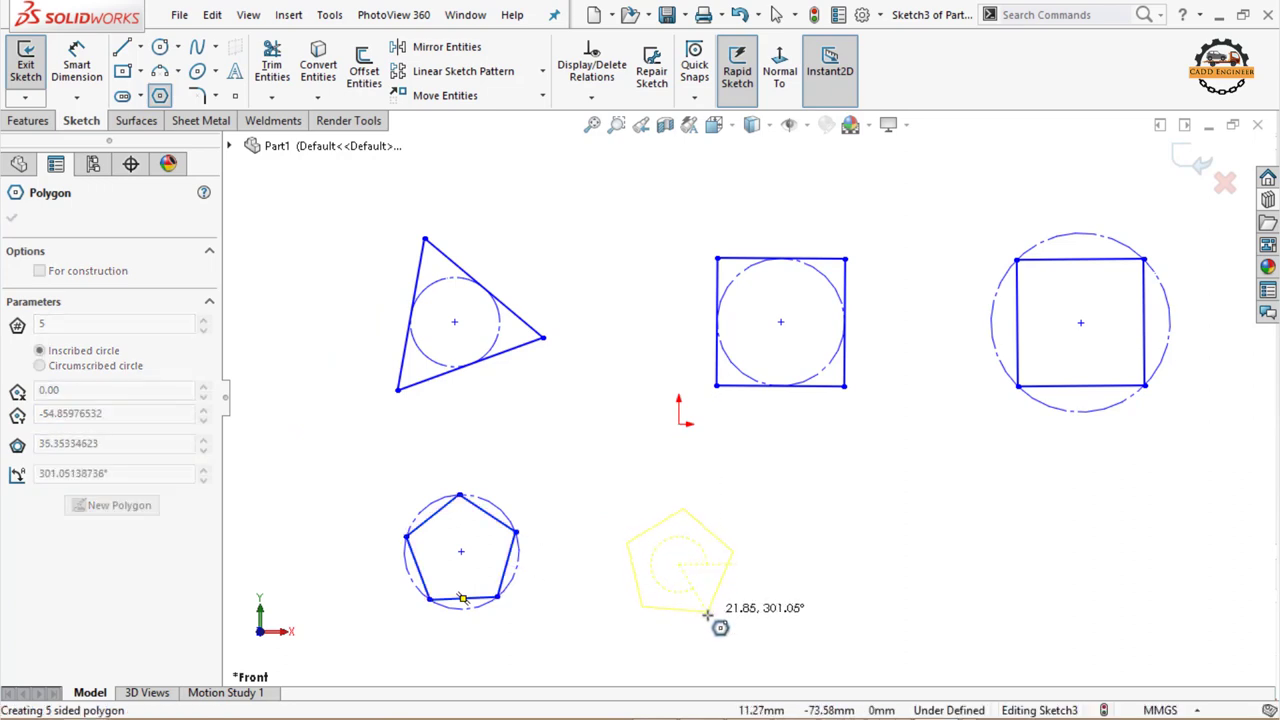
{"action": "left_click", "coordinate": [716, 614]}
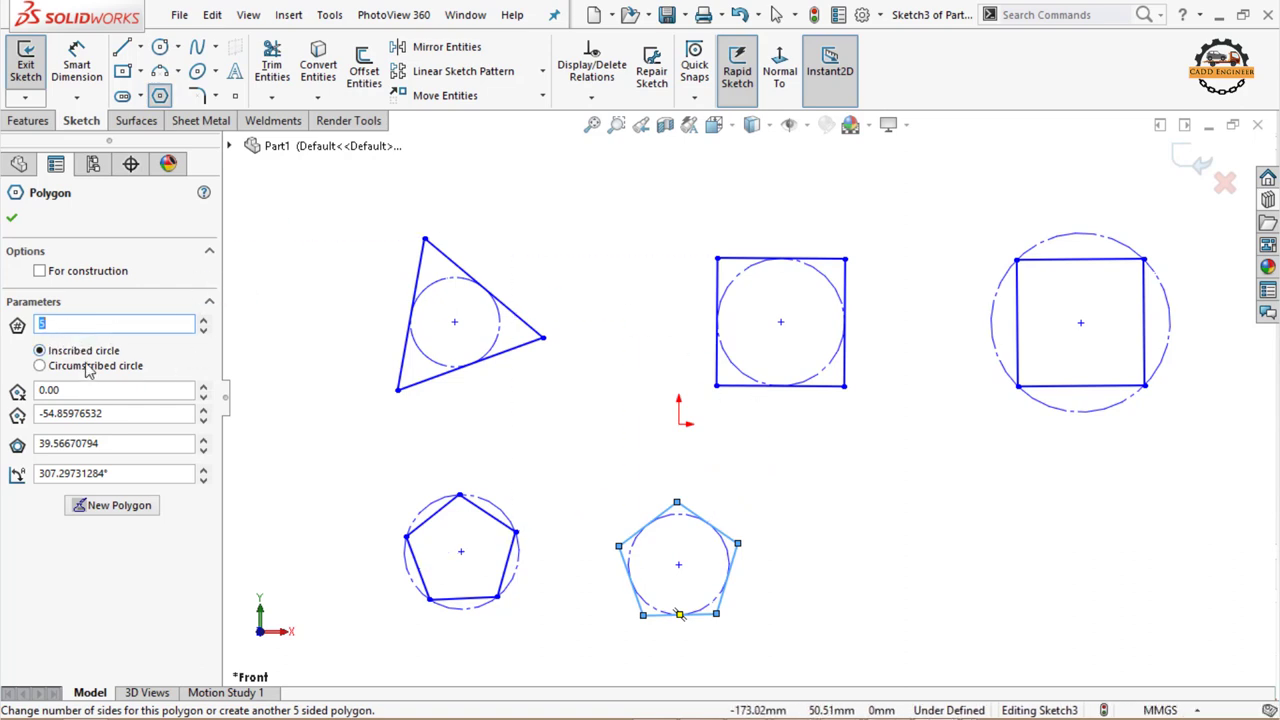
Draw a 6-sided hexagon right of the pentagons, then a circumscribed-circle hexagon at far right
{"action": "left_click", "coordinate": [105, 510]}
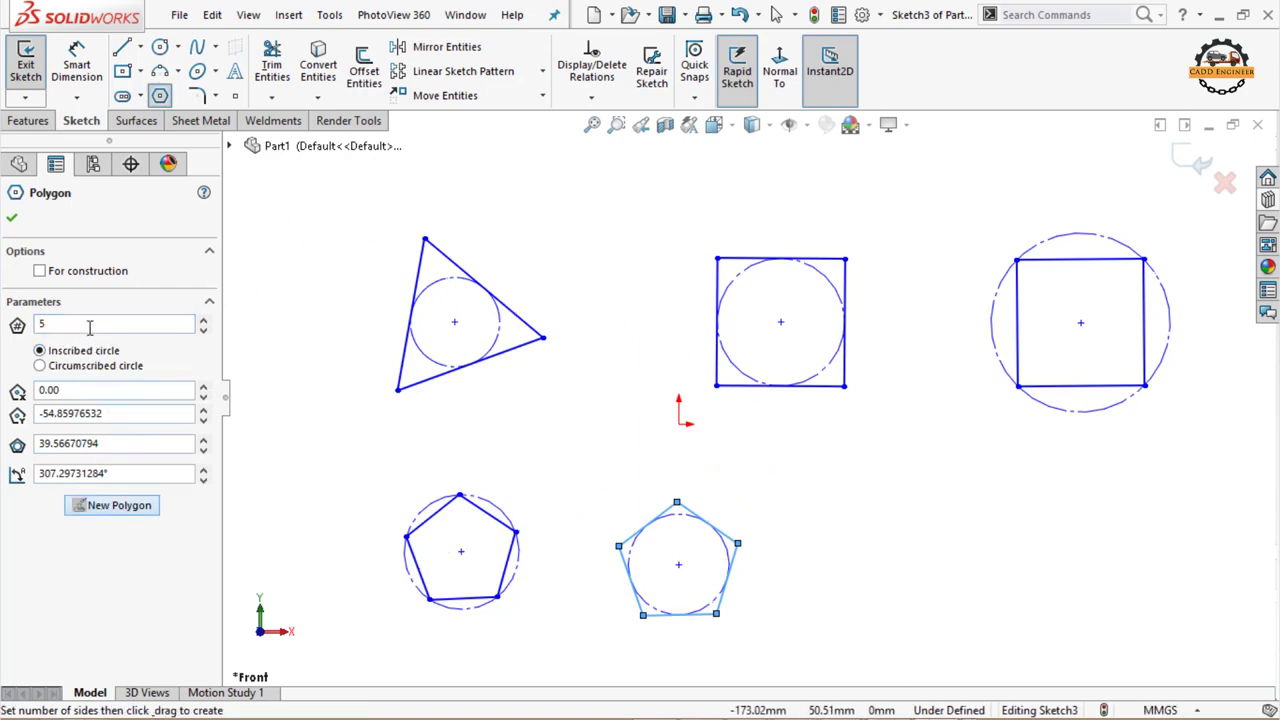
{"action": "type", "text": "6"}
{"action": "left_click_drag", "start_coordinate": [903, 555], "coordinate": [906, 621]}
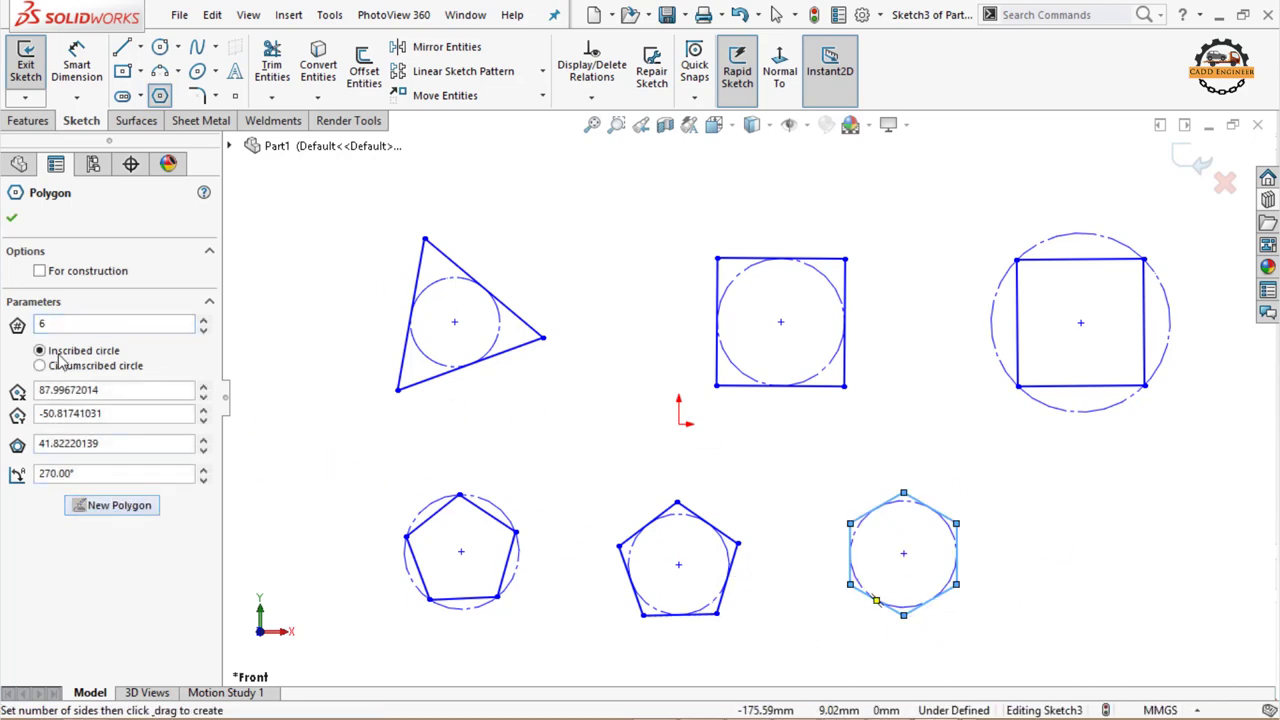
{"action": "left_click", "coordinate": [40, 365]}
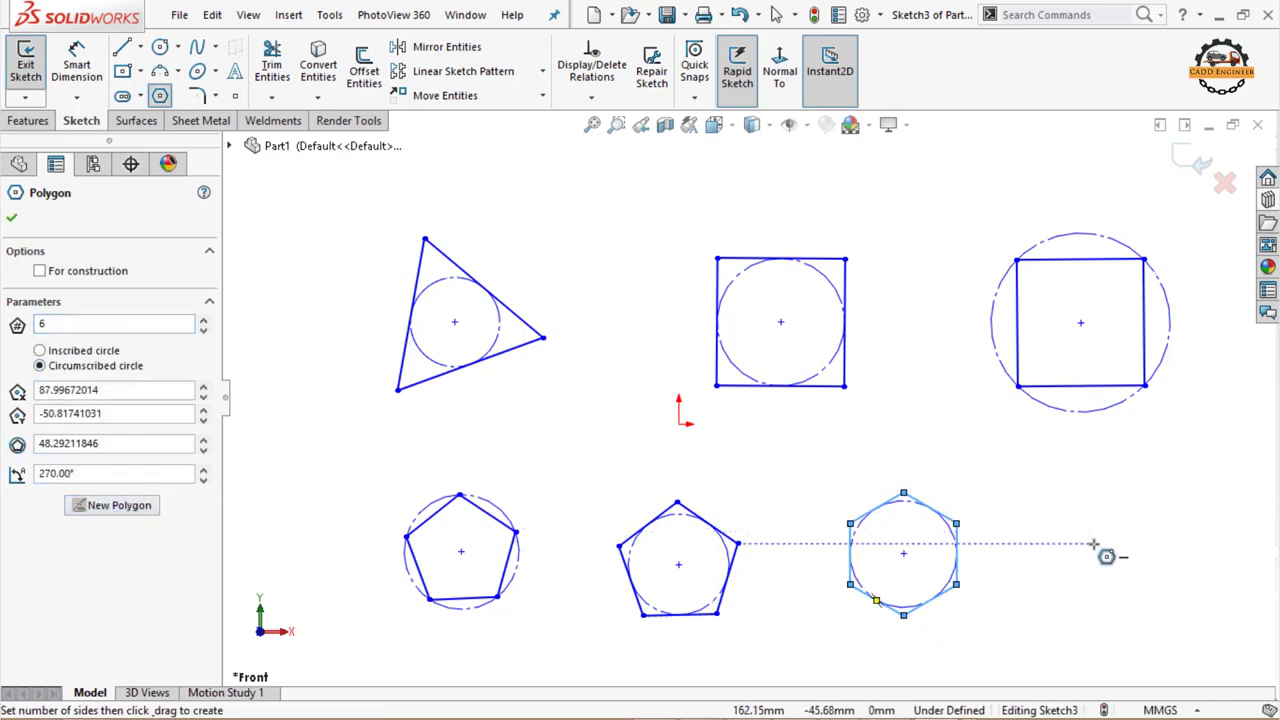
{"action": "left_click_drag", "start_coordinate": [1093, 545], "coordinate": [1099, 613]}
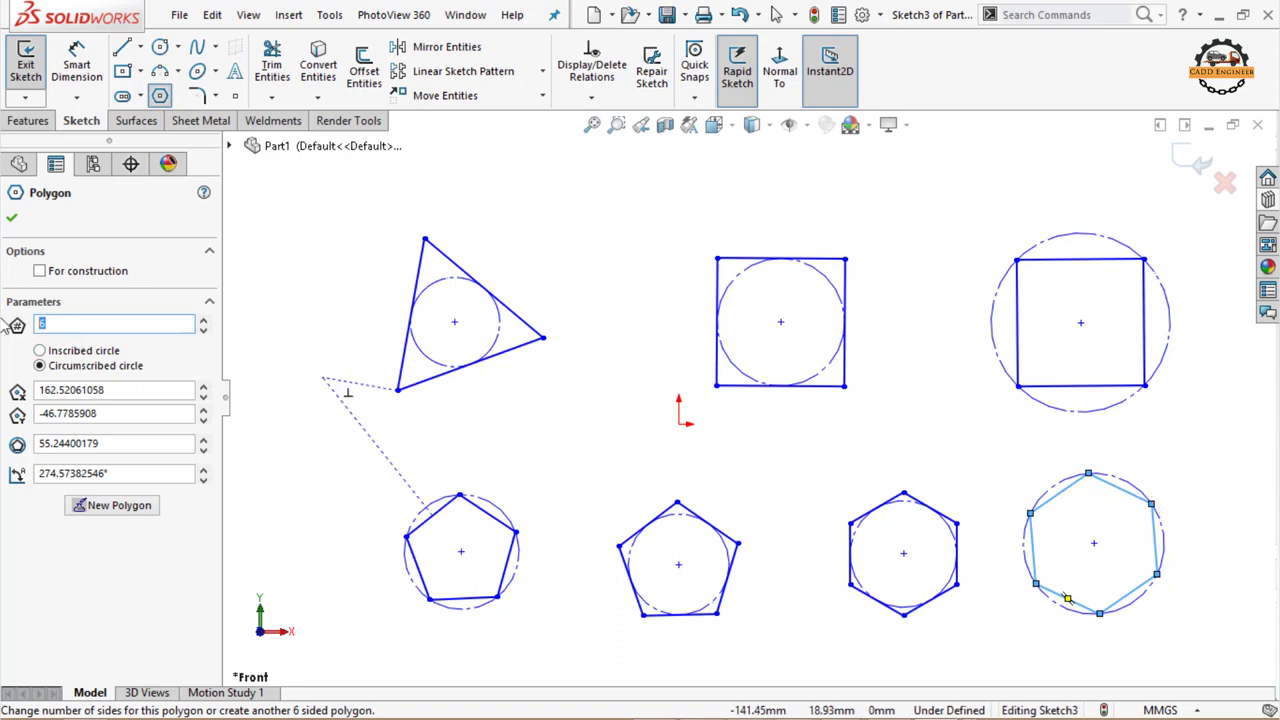
Try side counts of 5, 4 and 3 on the far-right polygon, then clear the field
{"action": "type", "text": "5"}
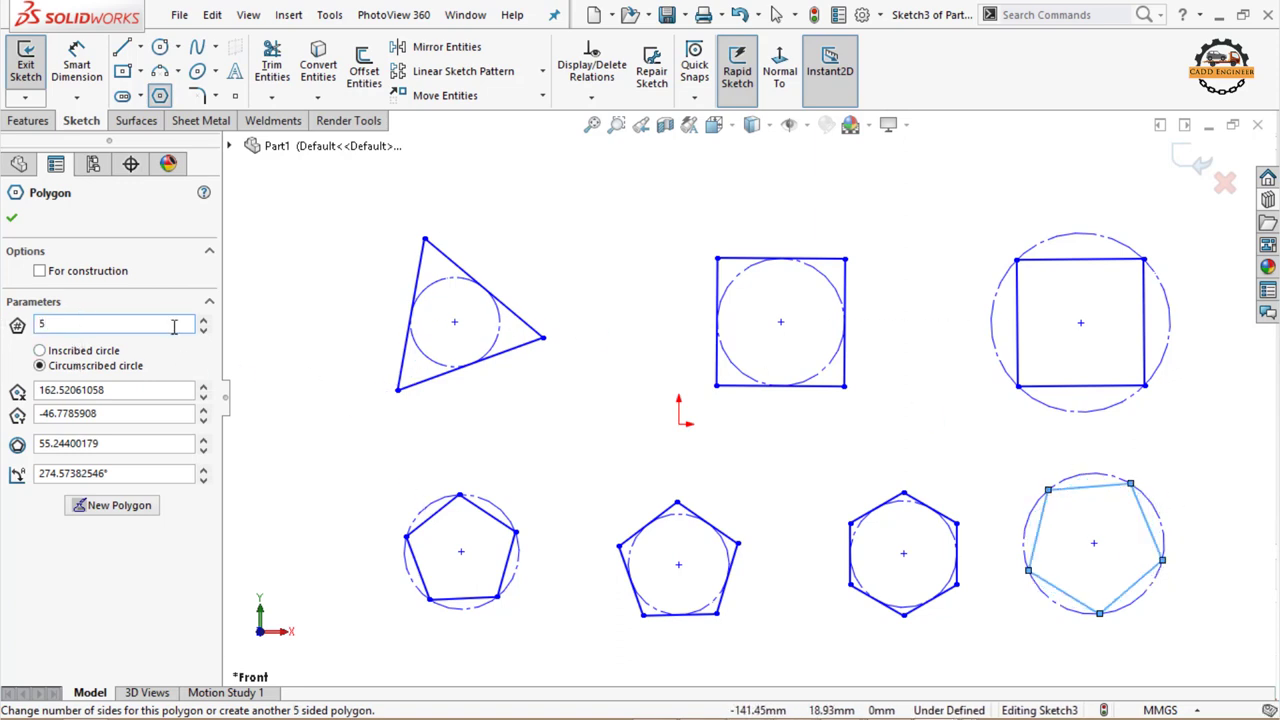
{"action": "key", "text": "BackSpace"}
{"action": "type", "text": "4"}
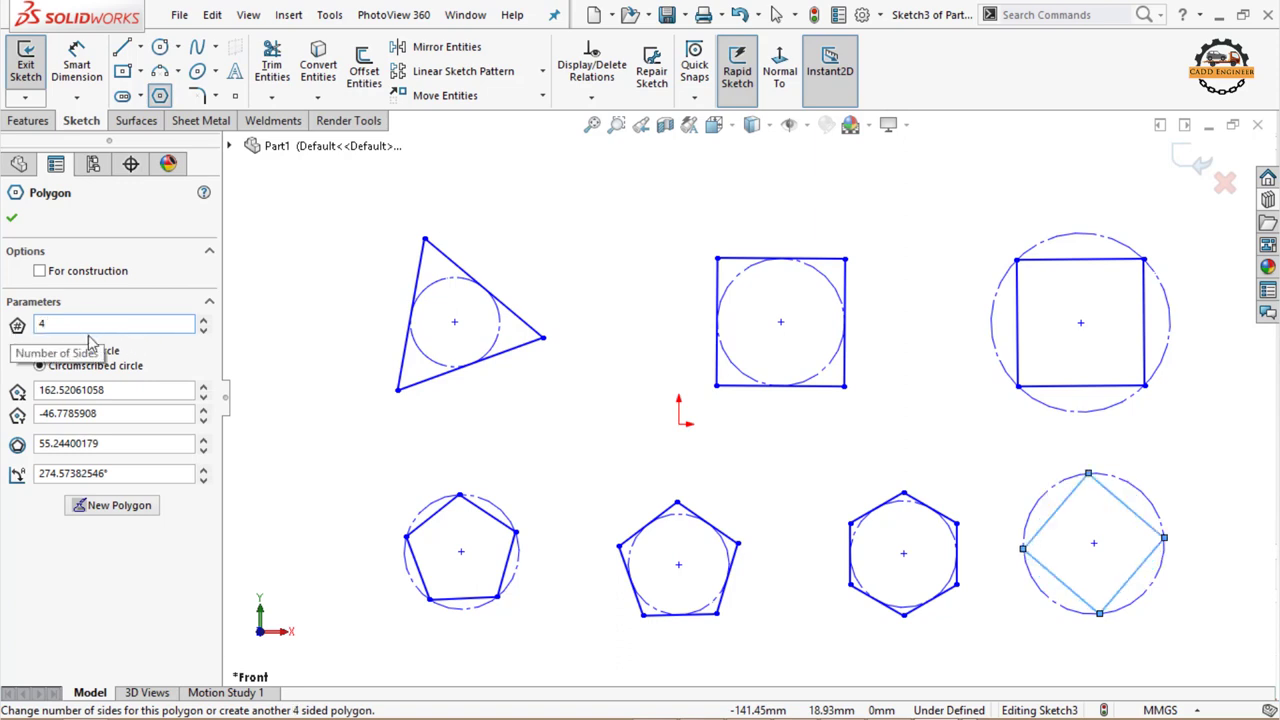
{"action": "key", "text": "BackSpace"}
{"action": "type", "text": "3"}
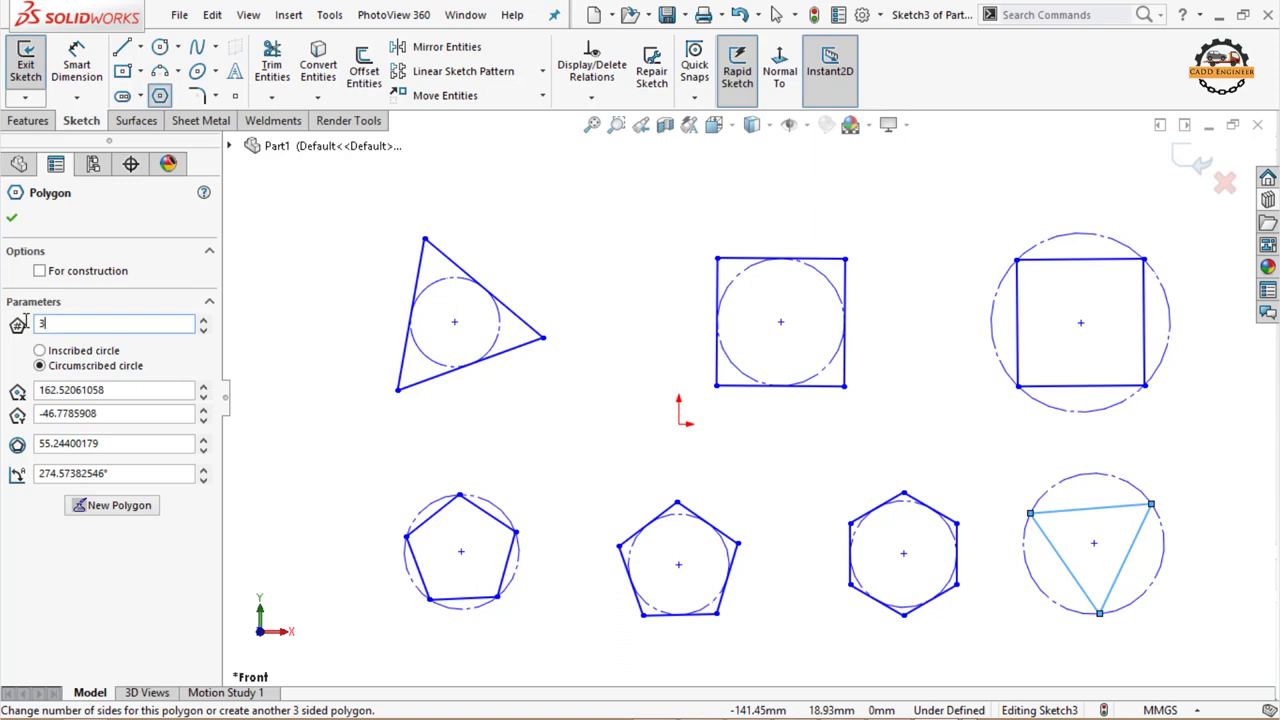
{"action": "key", "text": "BackSpace"}
{"action": "type", "text": "10"}
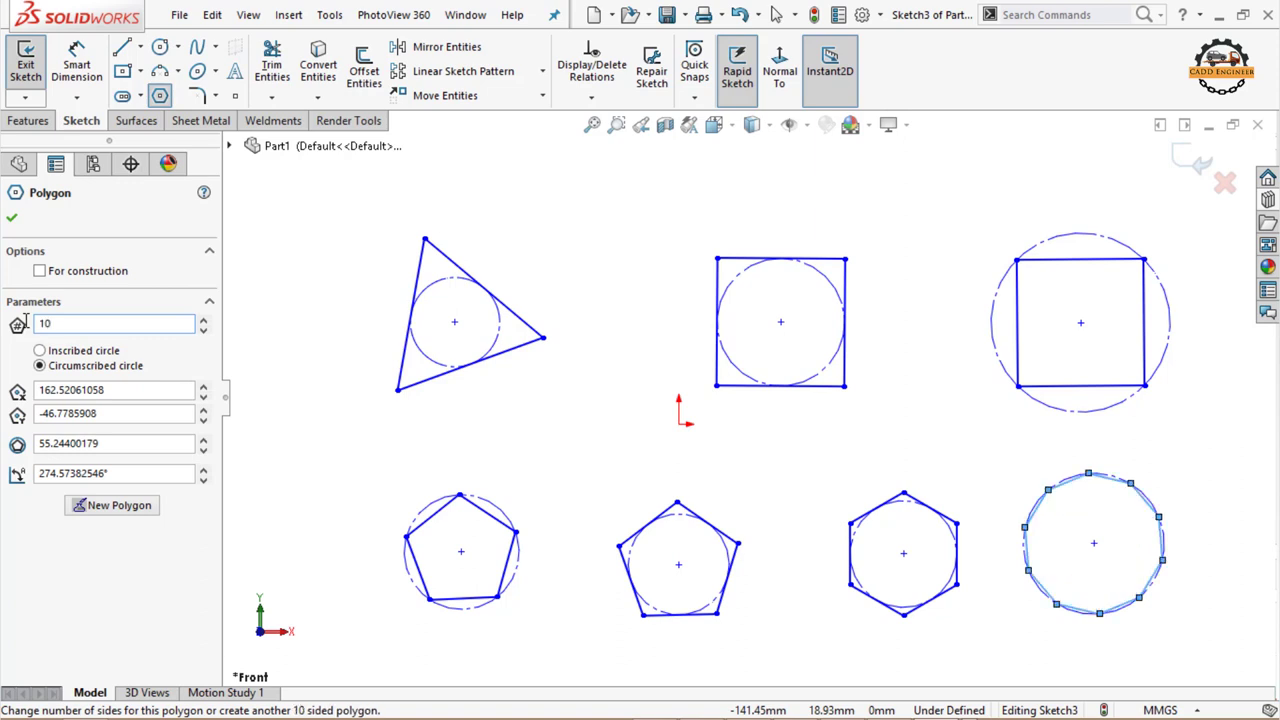
Change the far-right polygon from 10 to 30 sides, then raise it to 32
{"action": "scroll", "coordinate": [1125, 585], "scroll_direction": "down", "scroll_amount": 3}
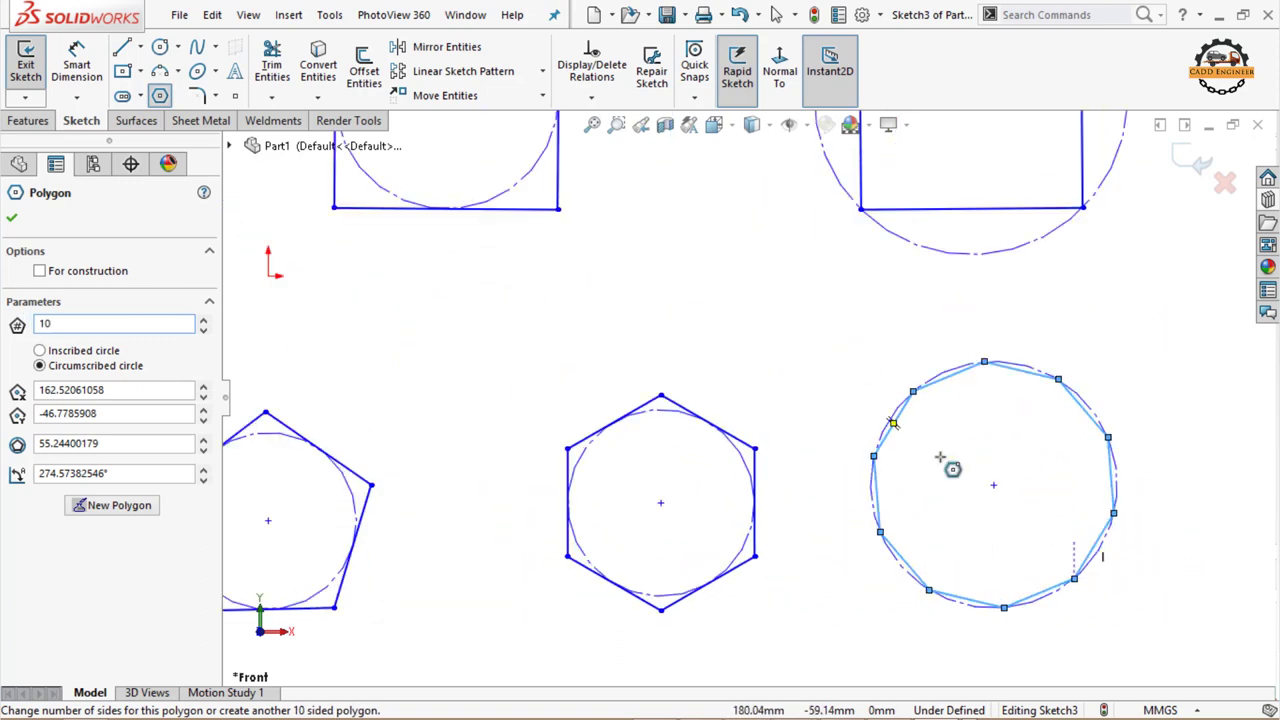
{"action": "double_click", "coordinate": [83, 323]}
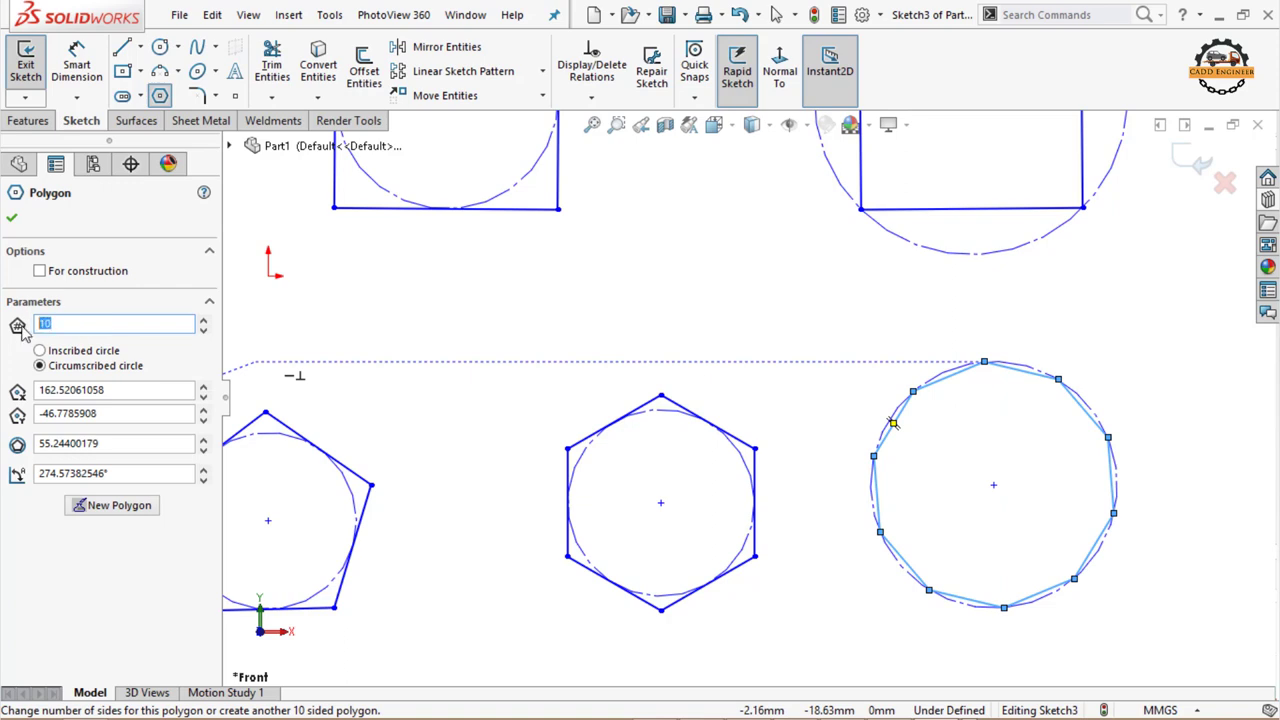
{"action": "type", "text": "3"}
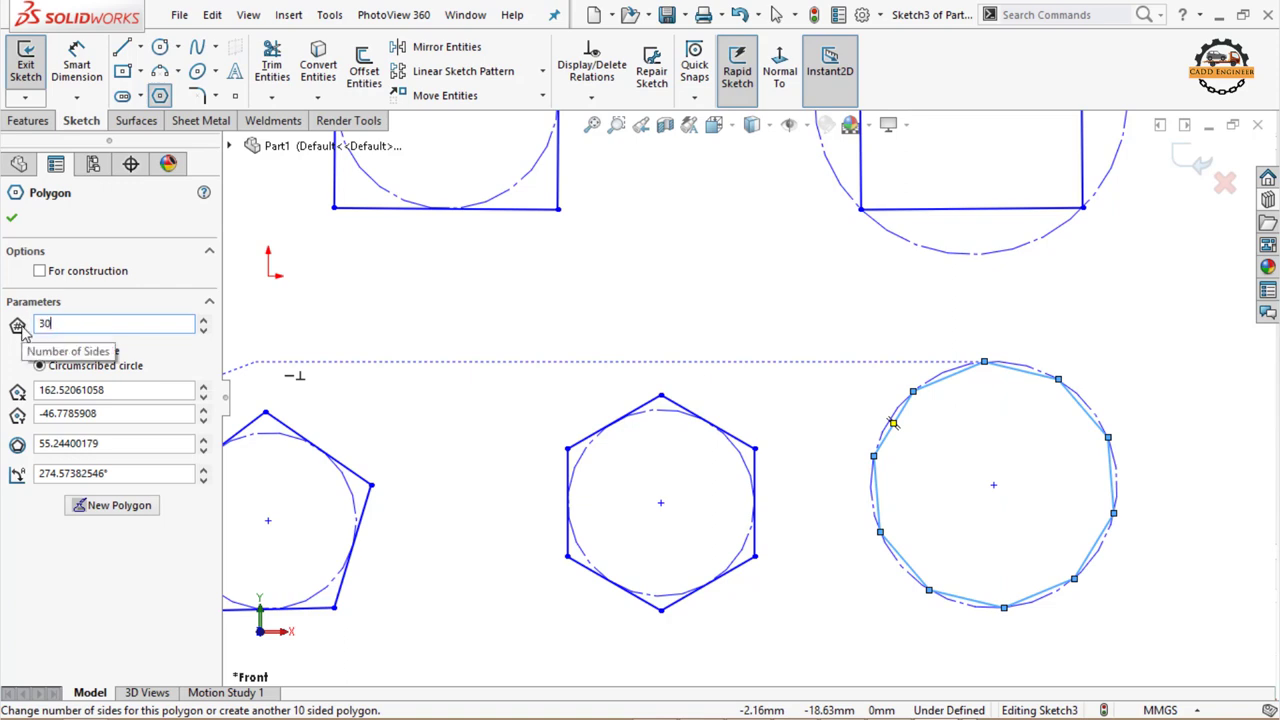
{"action": "key", "text": "Return"}
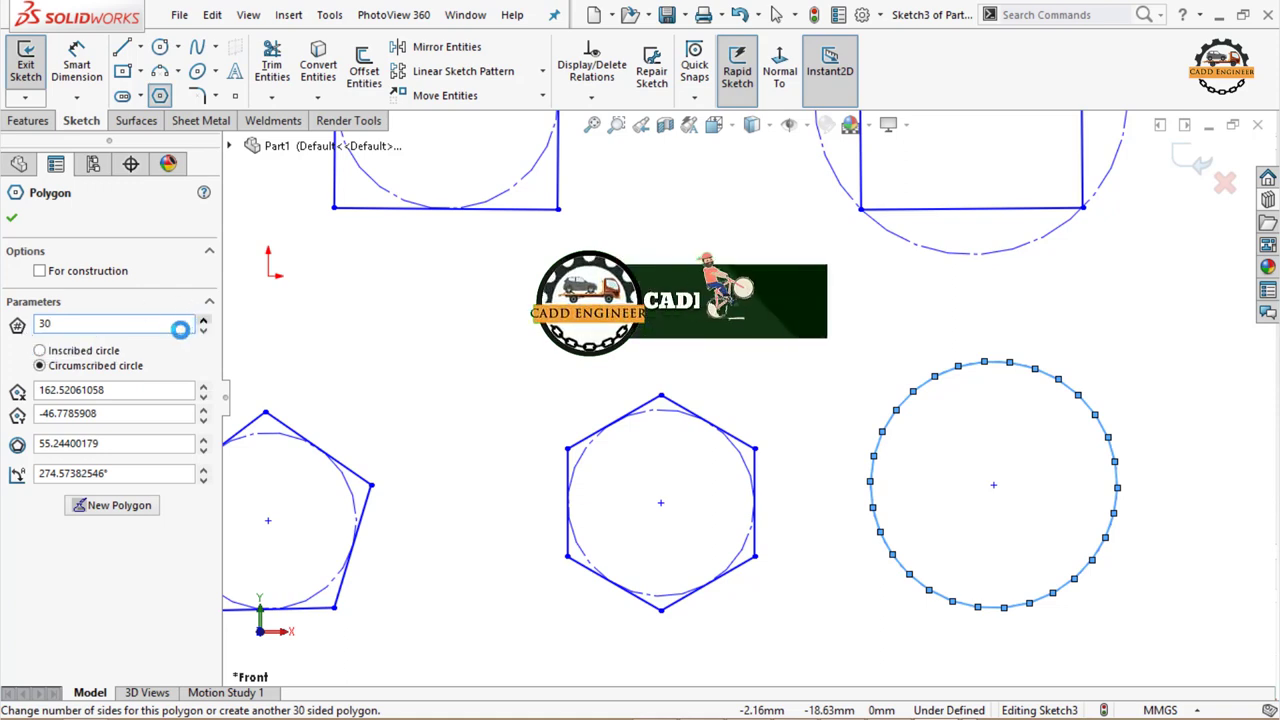
{"action": "scroll", "coordinate": [179, 329], "scroll_direction": "up", "scroll_amount": 2}
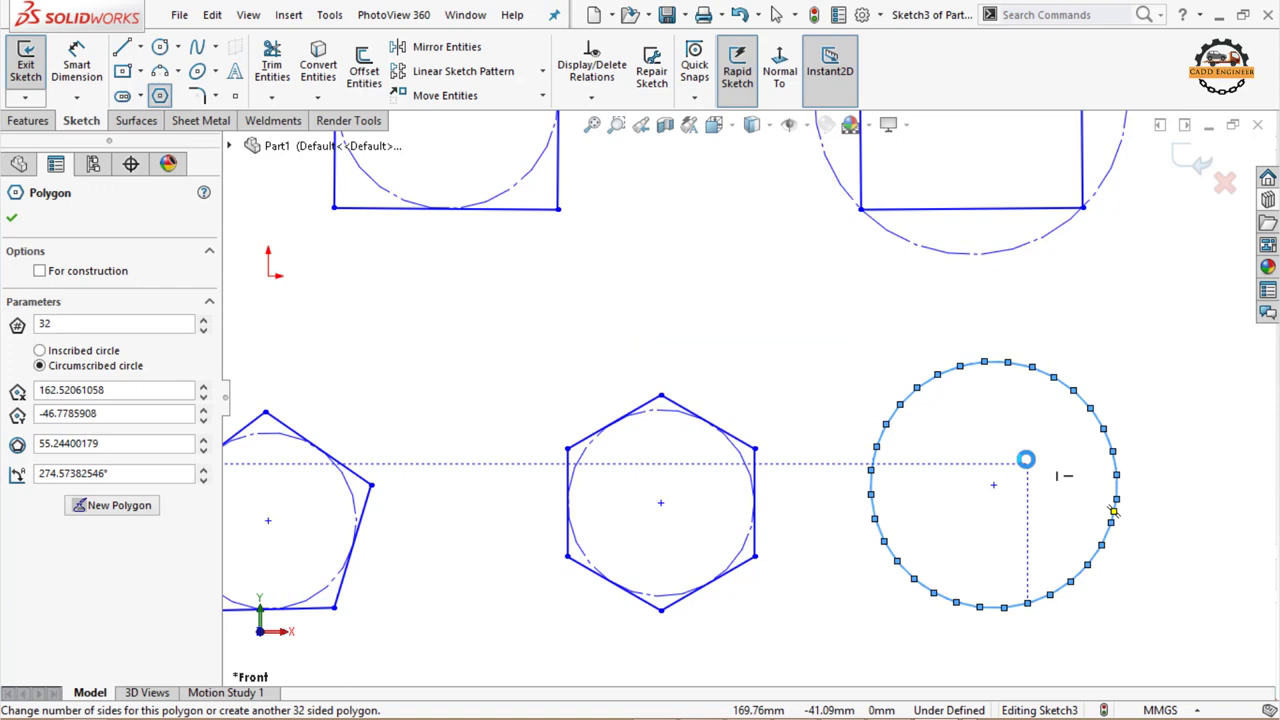
Close the Polygon tool and zoom to fit all seven polygons of Sketch3
{"action": "key", "text": "Escape"}
{"action": "key", "text": "f"}
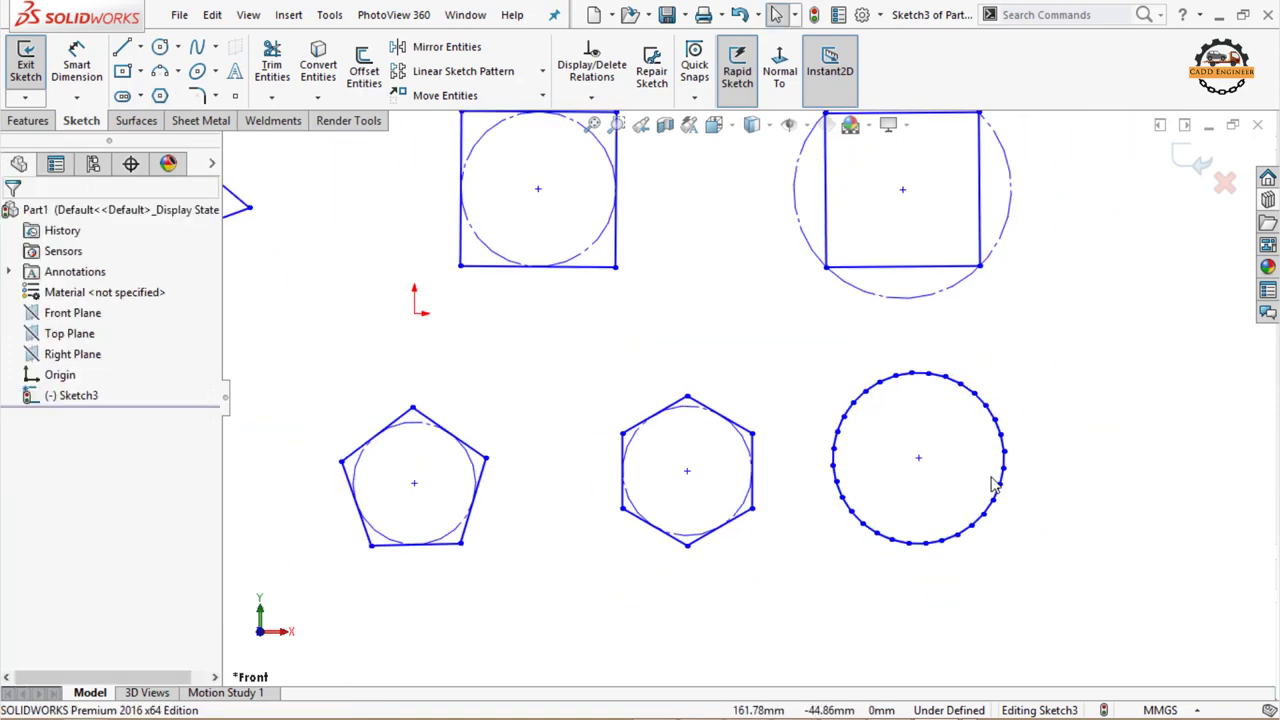
{"action": "scroll", "coordinate": [601, 316], "scroll_direction": "down", "scroll_amount": 1}
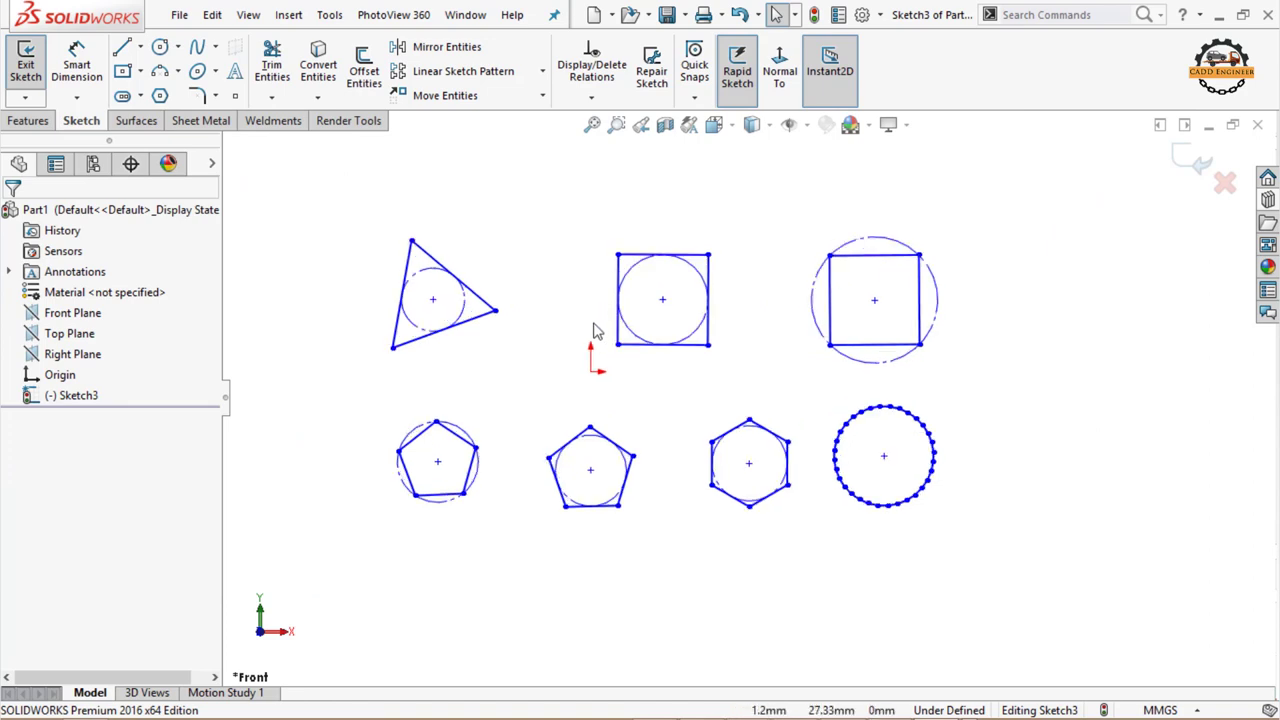